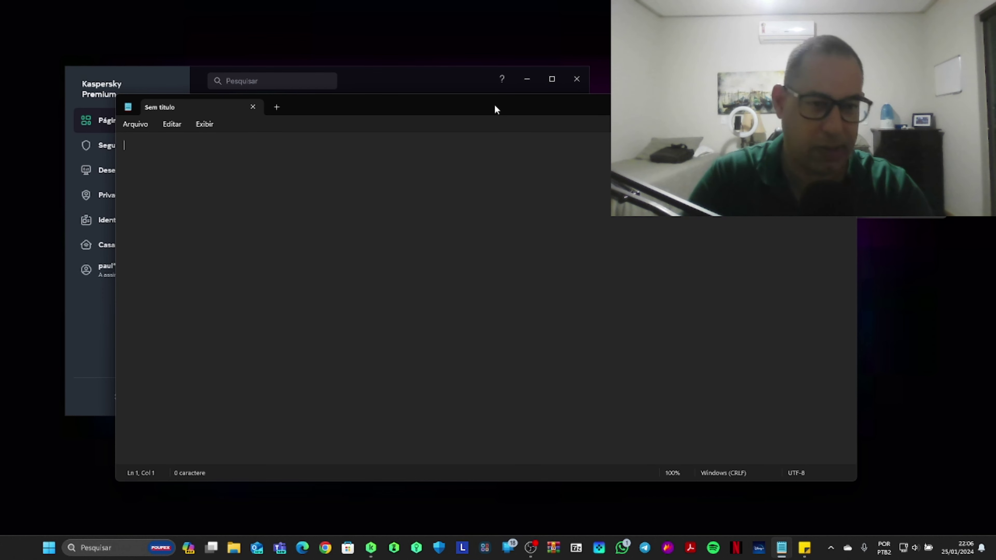
Type the 8-character vault password into the Notepad document.
key(Caps_Lock)
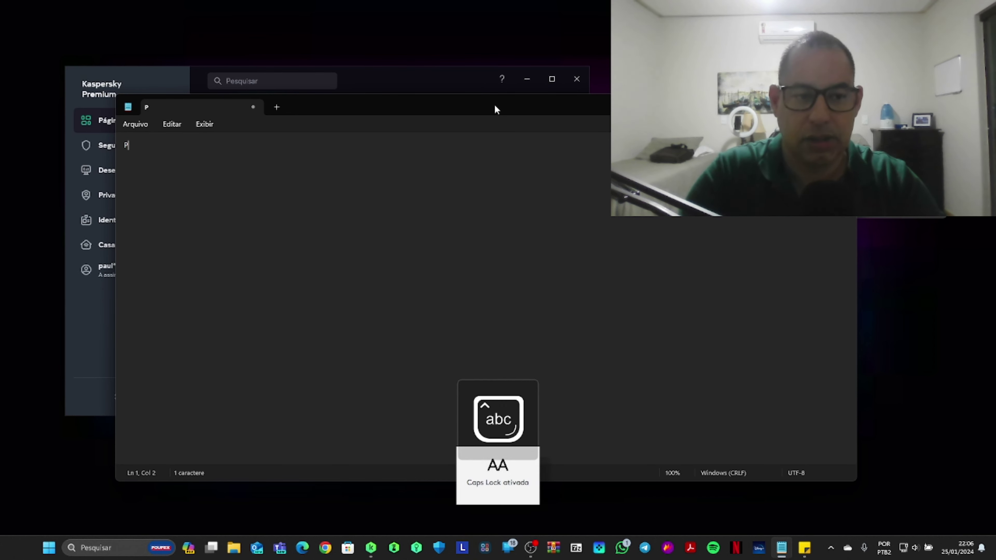
key(Caps_Lock)
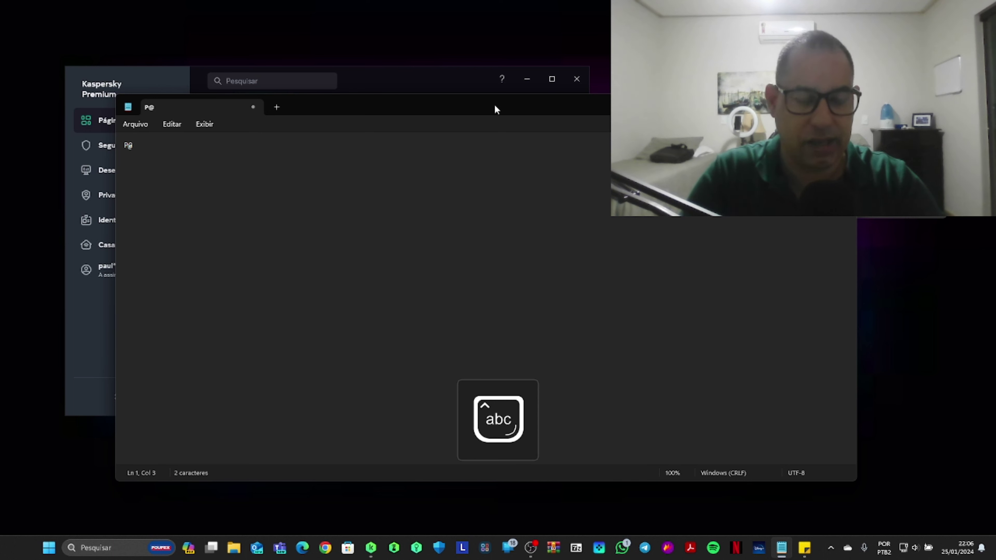
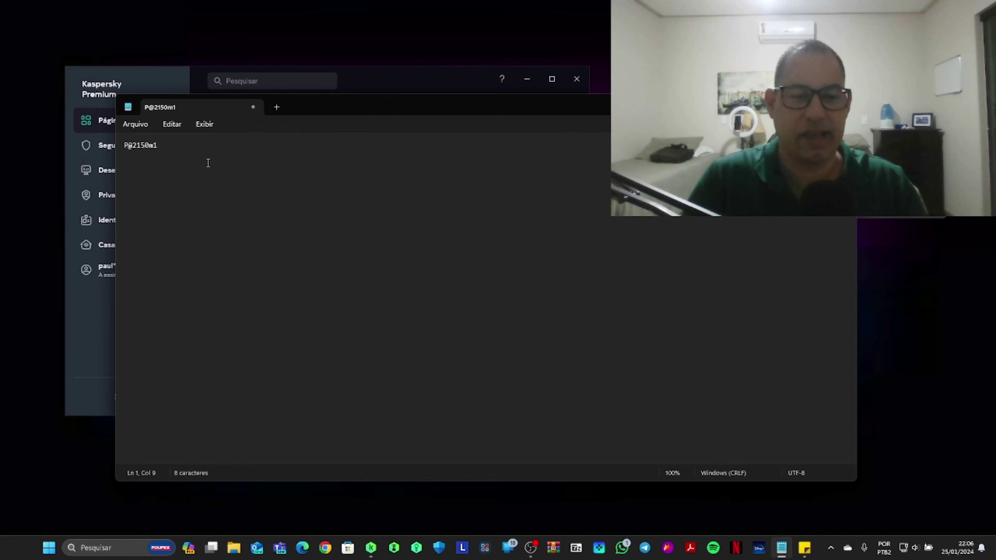
Copy the whole password with Copiar and bring Kaspersky Premium to the front.
key(ctrl+a)
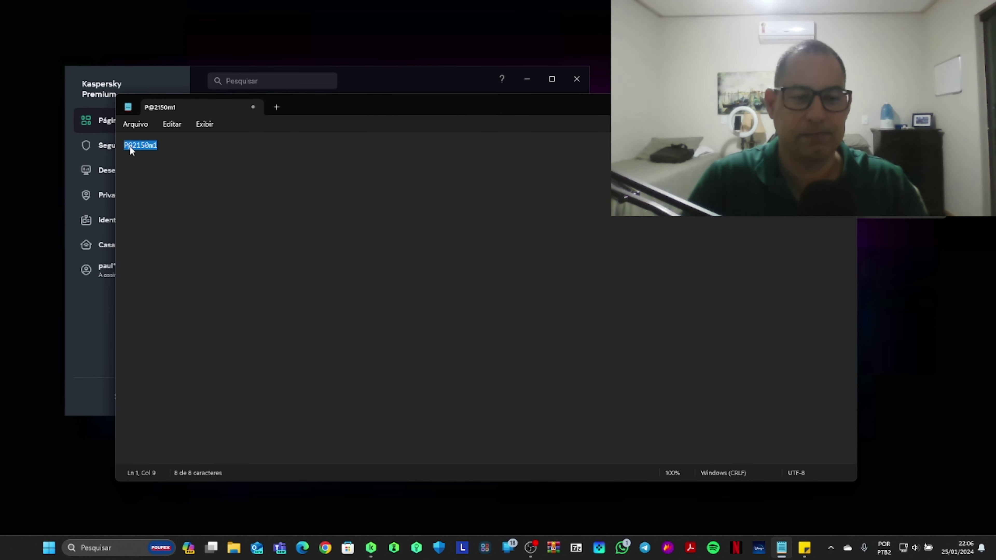
right_click(129, 148)
click(159, 199)
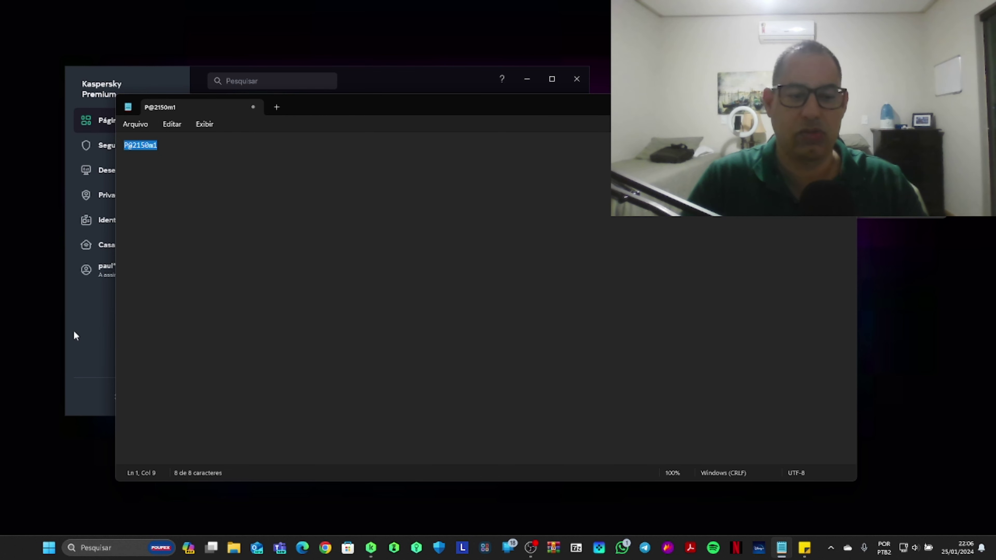
key(alt+Tab)
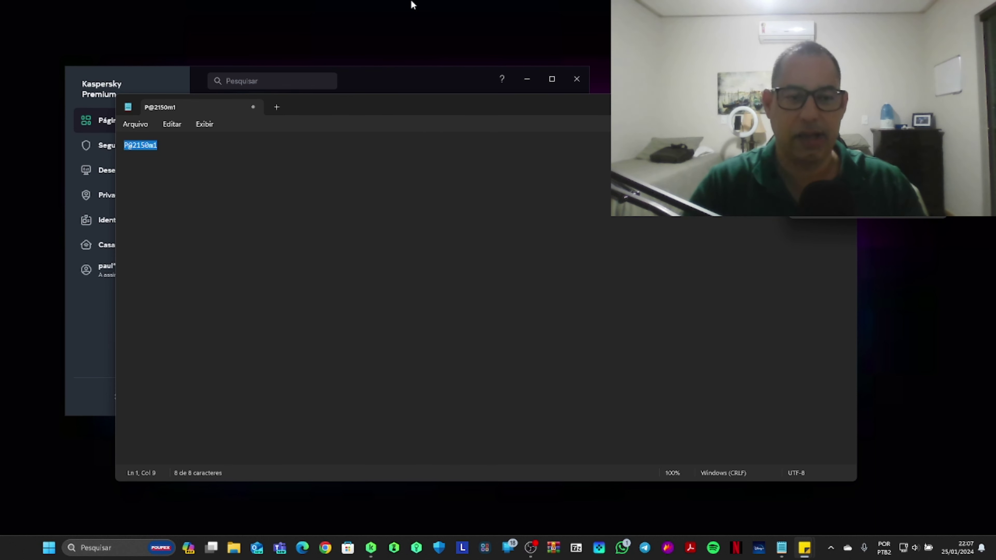
click(408, 84)
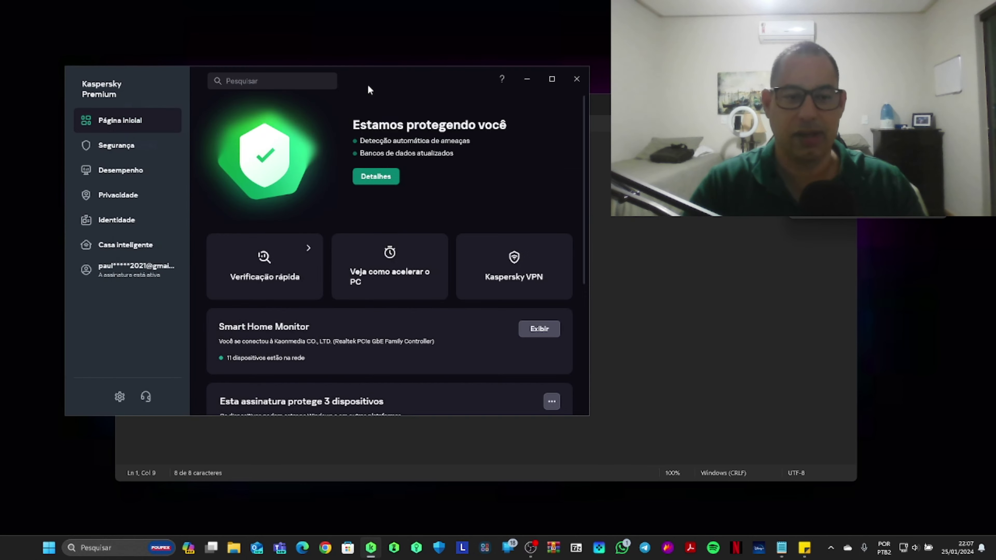
Open Kaspersky's Privacidade page and scroll down to the Secret Vault card under Proteção dos dados.
drag(350, 83, 523, 48)
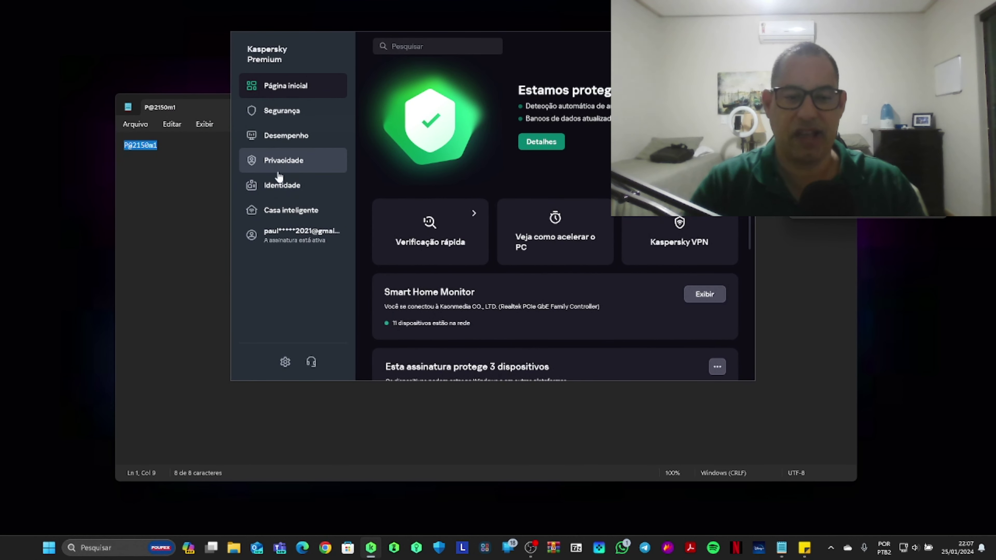
click(280, 163)
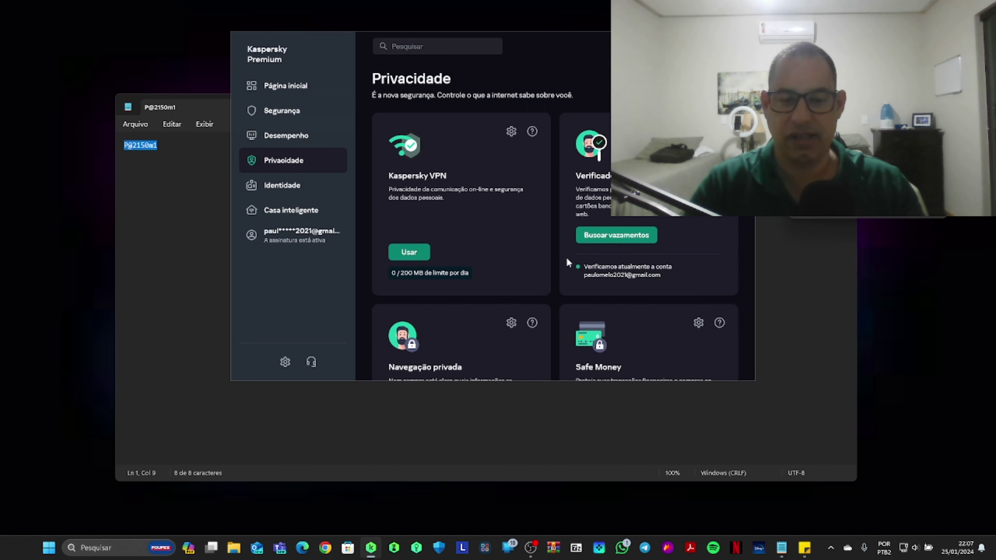
scroll(567, 256, down, 4)
scroll(567, 260, down, 8)
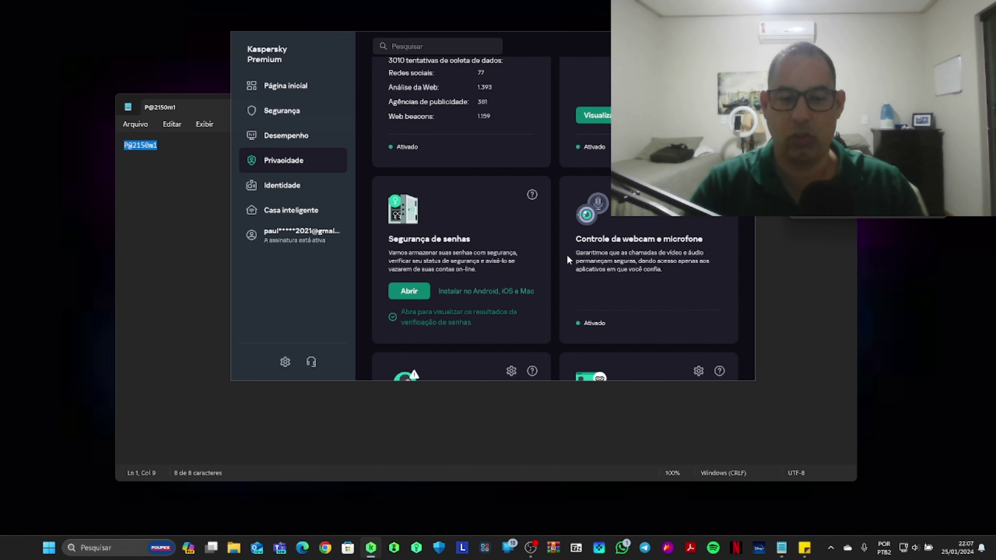
scroll(566, 255, down, 8)
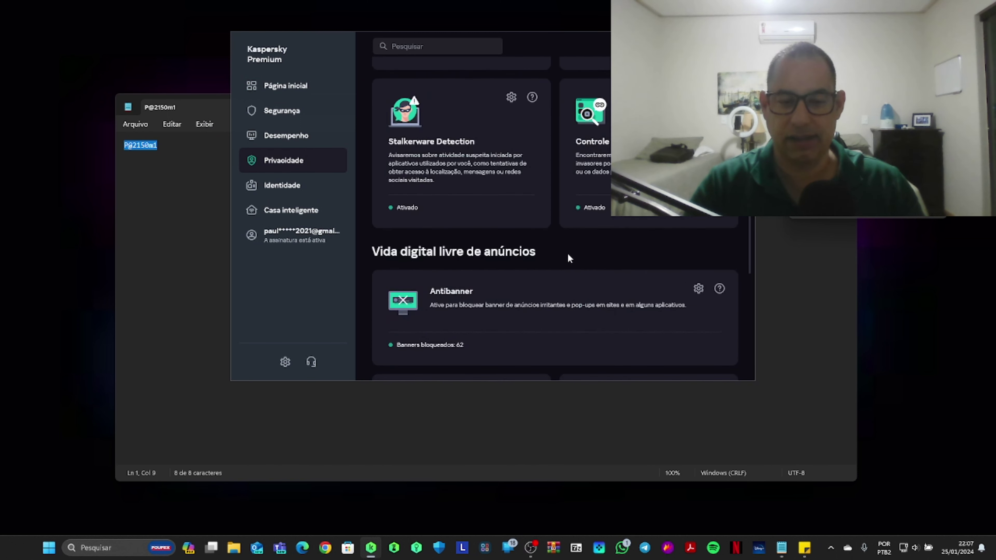
scroll(567, 253, down, 7)
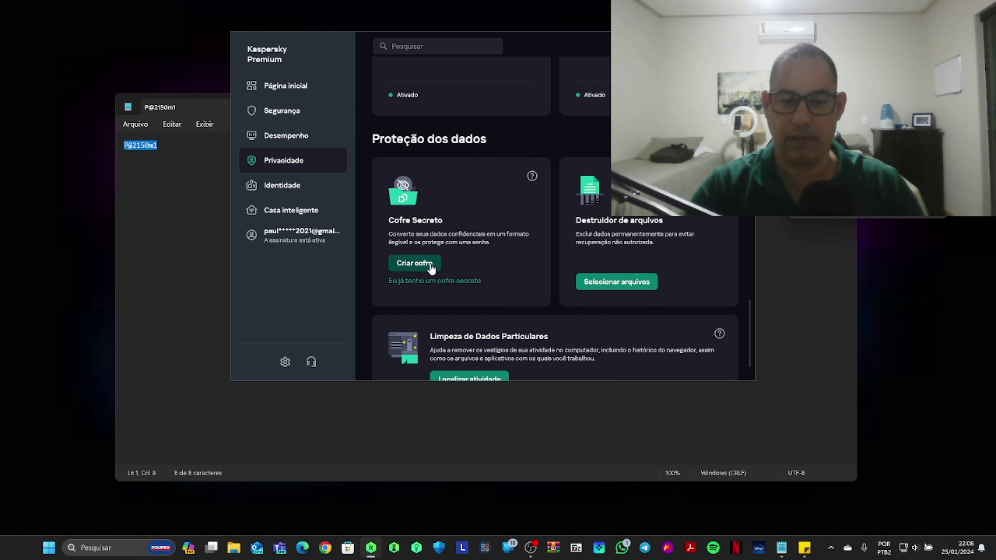
Start a new secret vault with Criar cofre, cancel the file picker, and open File Explorer beside it.
click(415, 264)
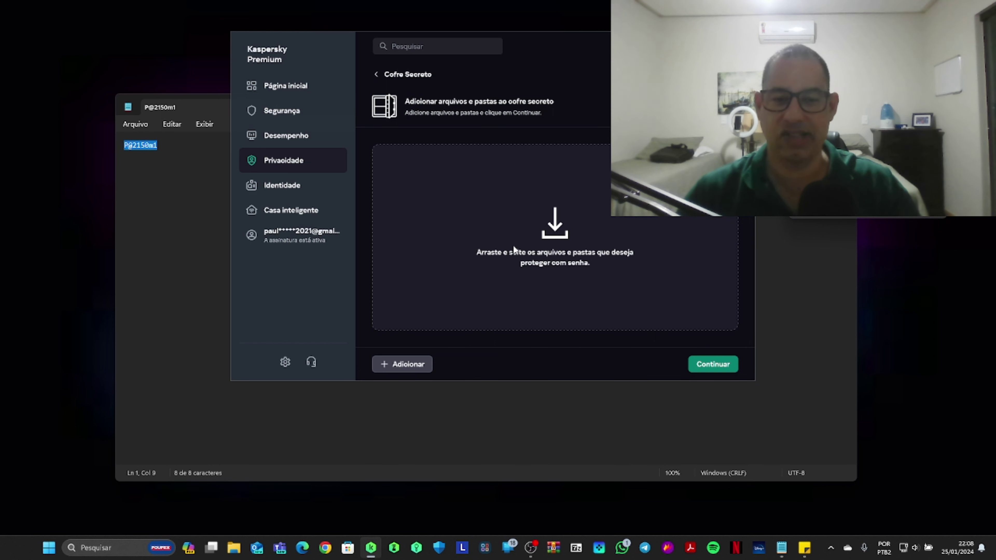
click(392, 369)
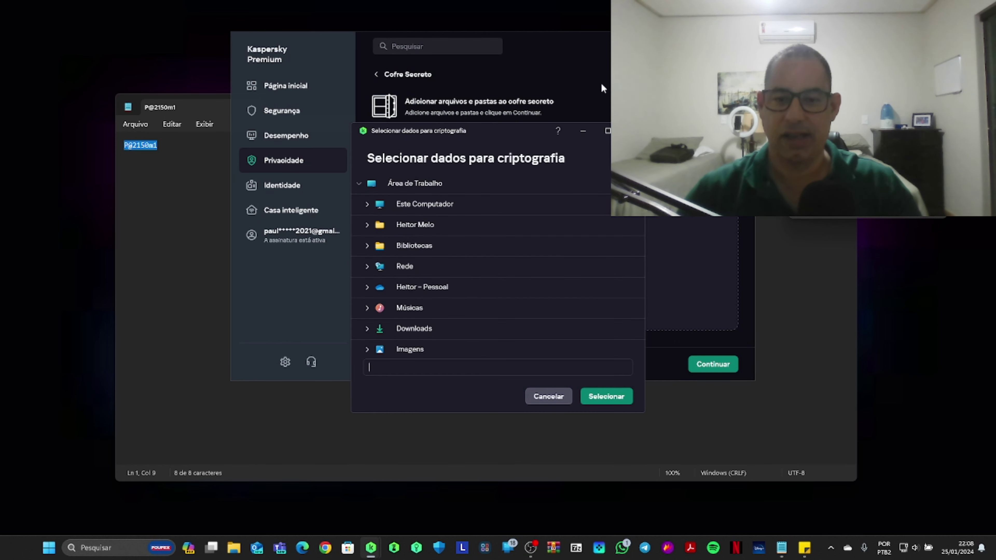
key(Escape)
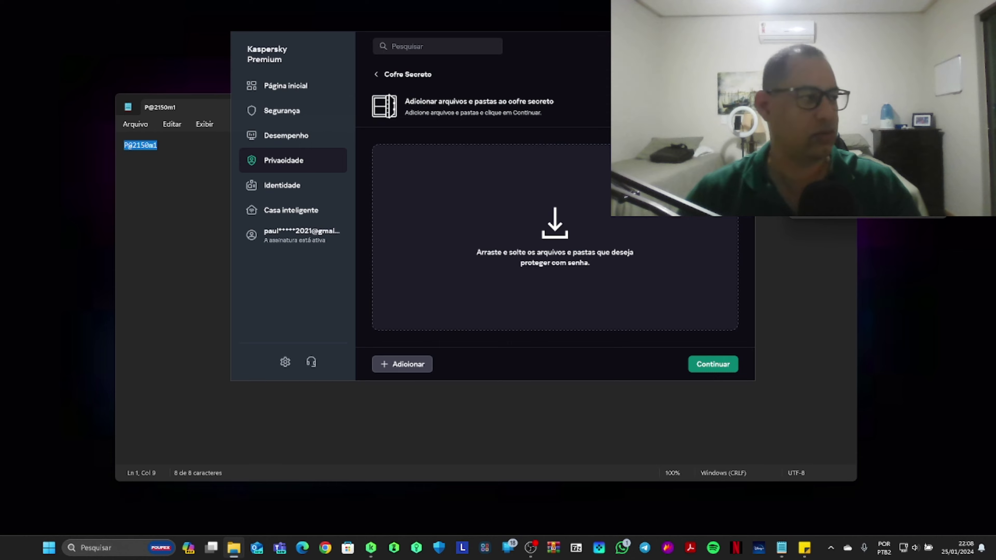
key(super+e)
drag(125, 220, 461, 158)
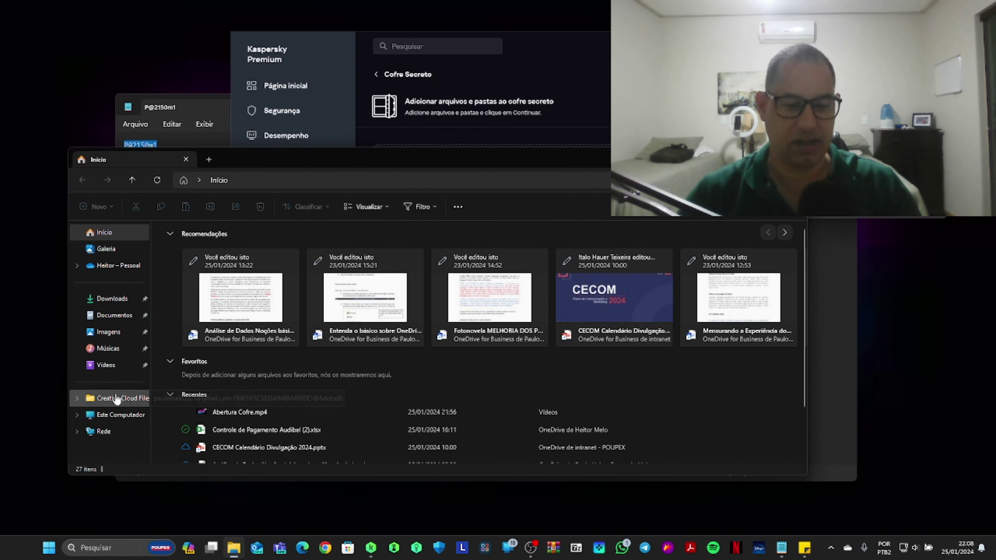
Show Este Computador in Explorer with the Lenovo (D:) drive selected, shifting the window right.
click(124, 417)
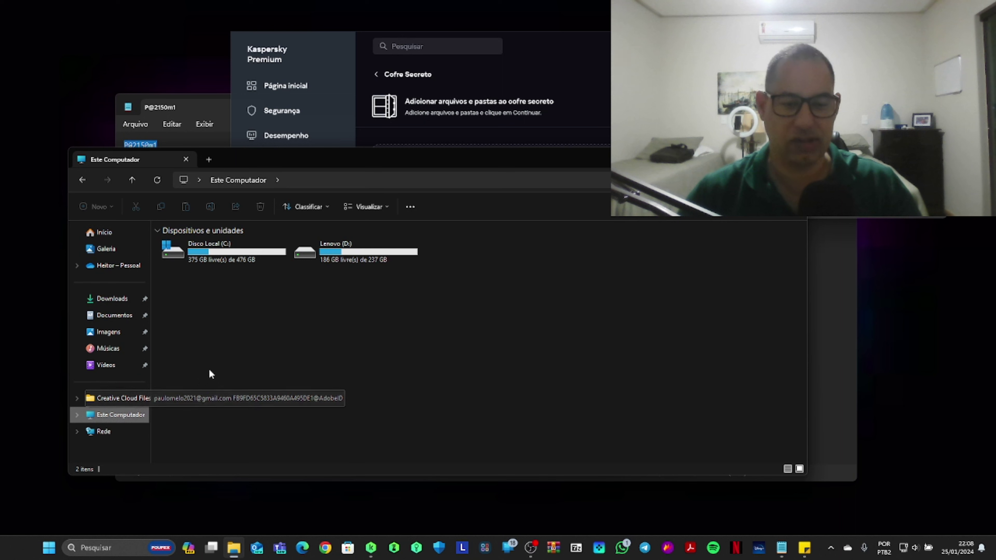
click(354, 253)
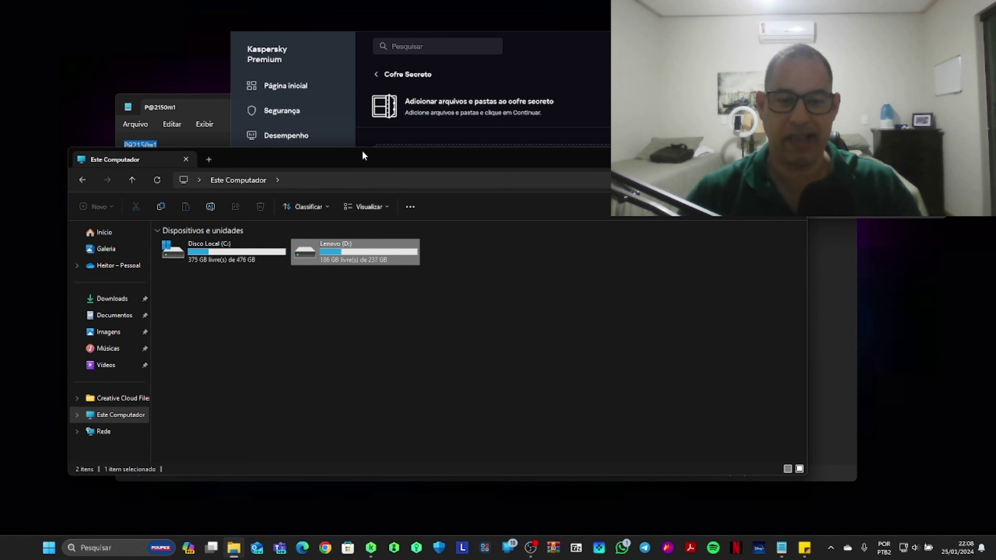
drag(362, 150, 429, 152)
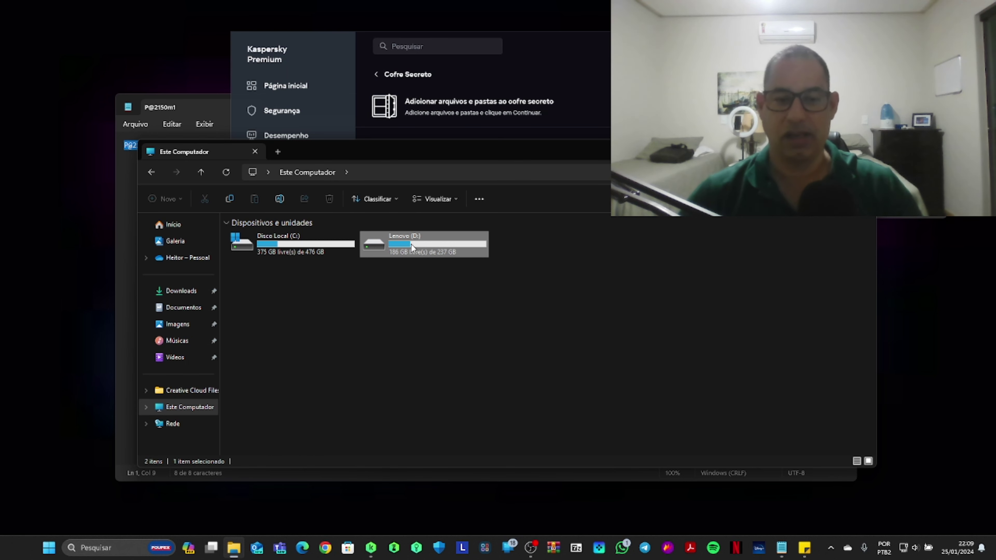
drag(421, 150, 457, 150)
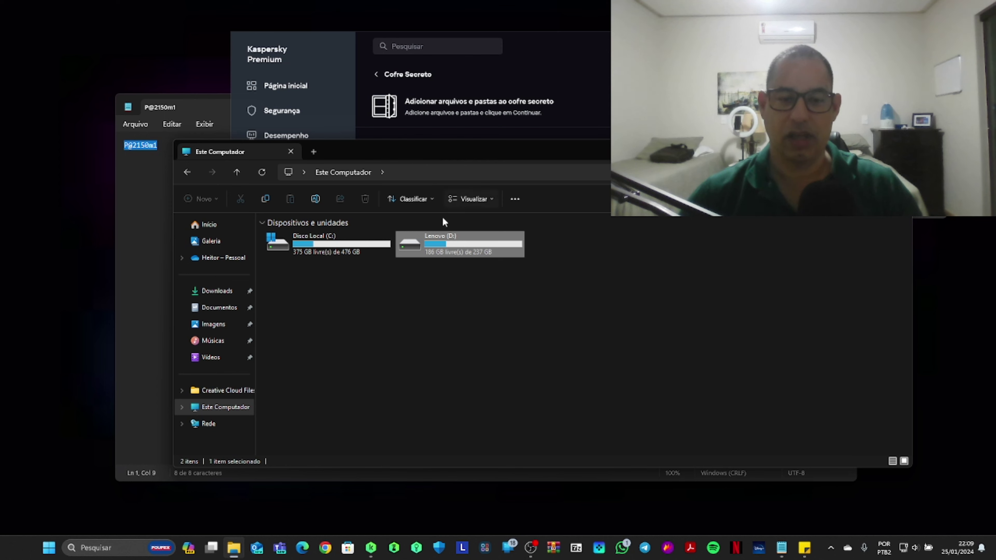
Drag the .zip archive and a text file from Lenovo (D:) into the vault list, then close Explorer.
double_click(450, 239)
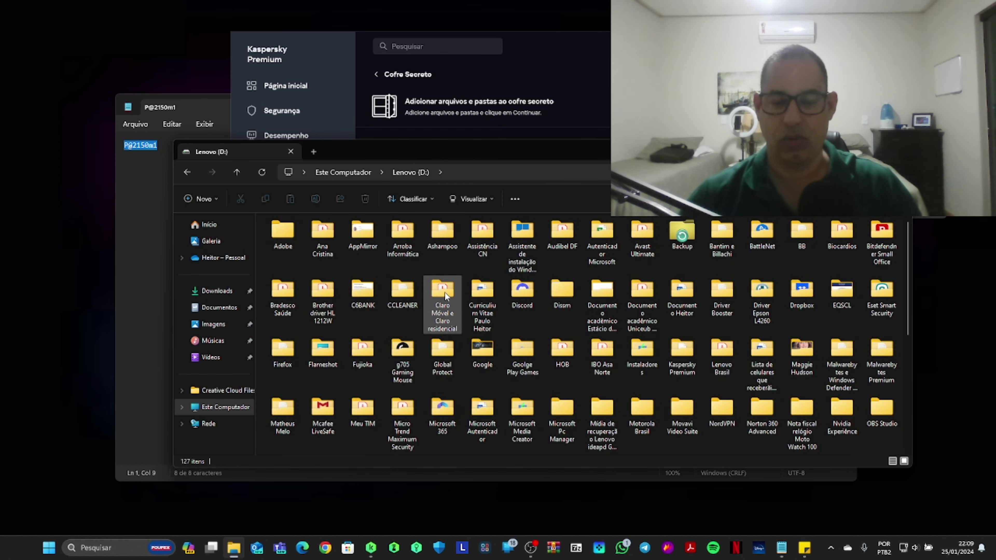
scroll(445, 294, down, 5)
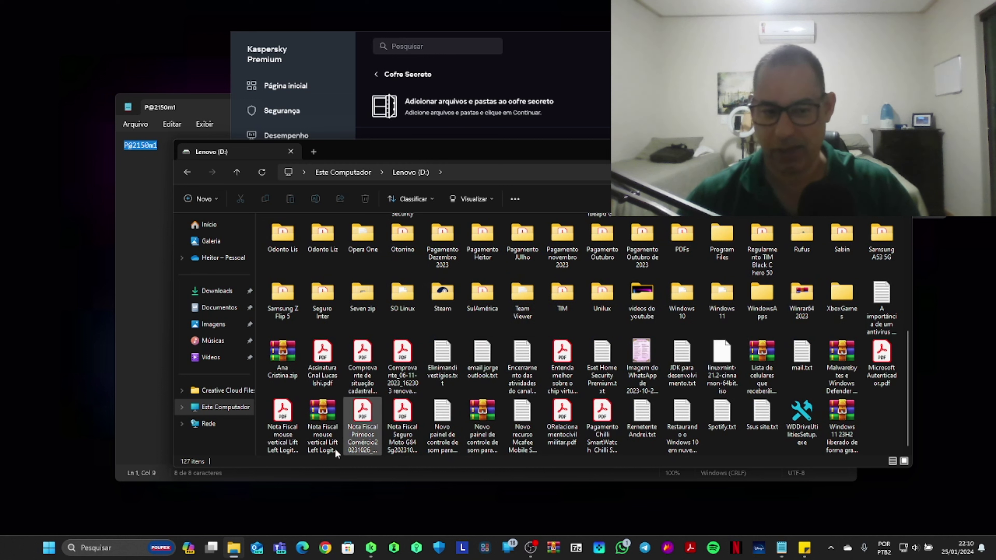
click(290, 372)
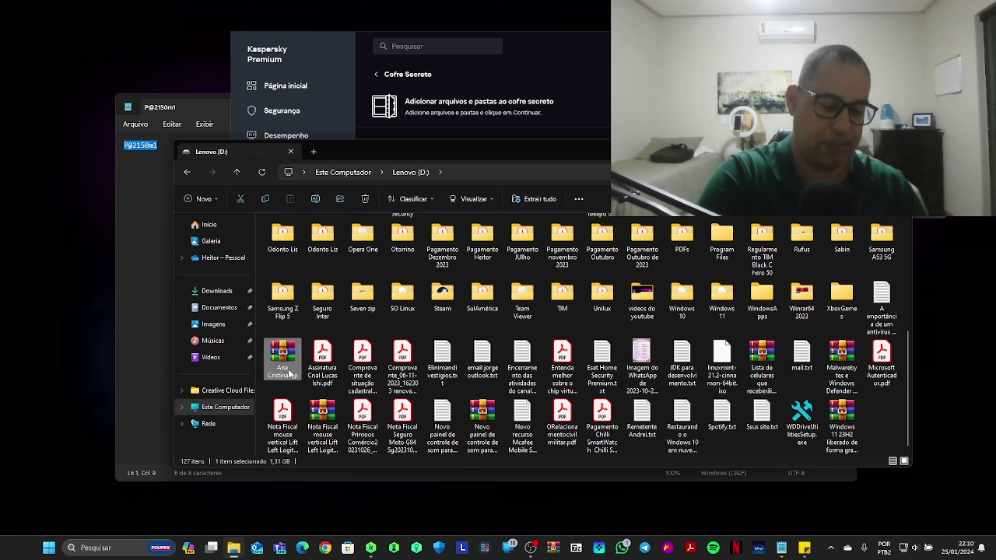
ctrl+click(522, 383)
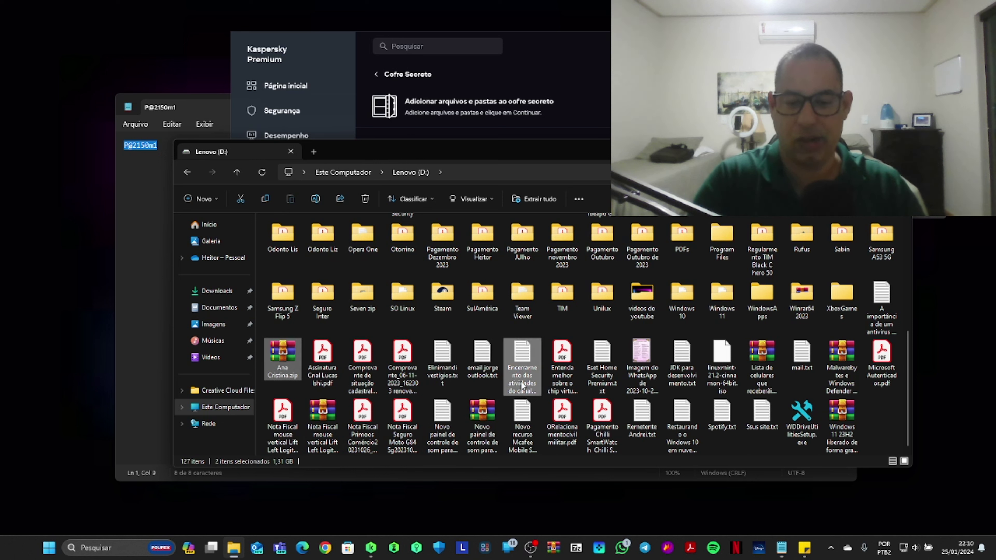
right_click(521, 383)
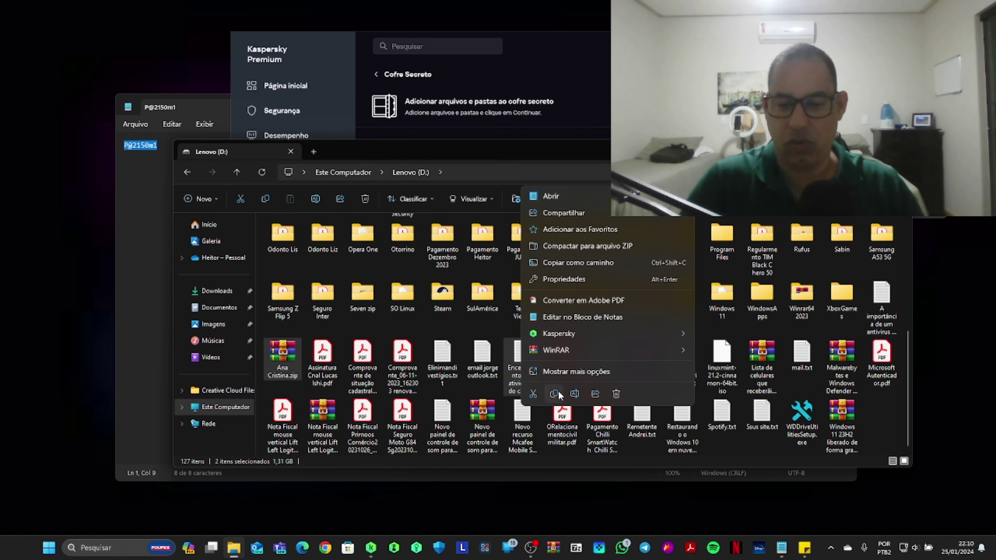
click(481, 154)
drag(481, 154, 494, 246)
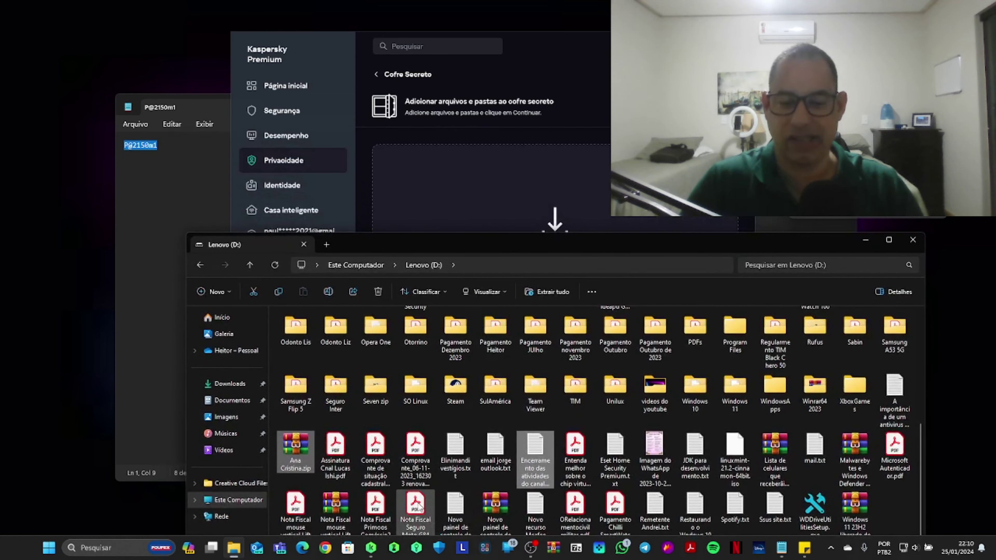
drag(533, 455, 536, 211)
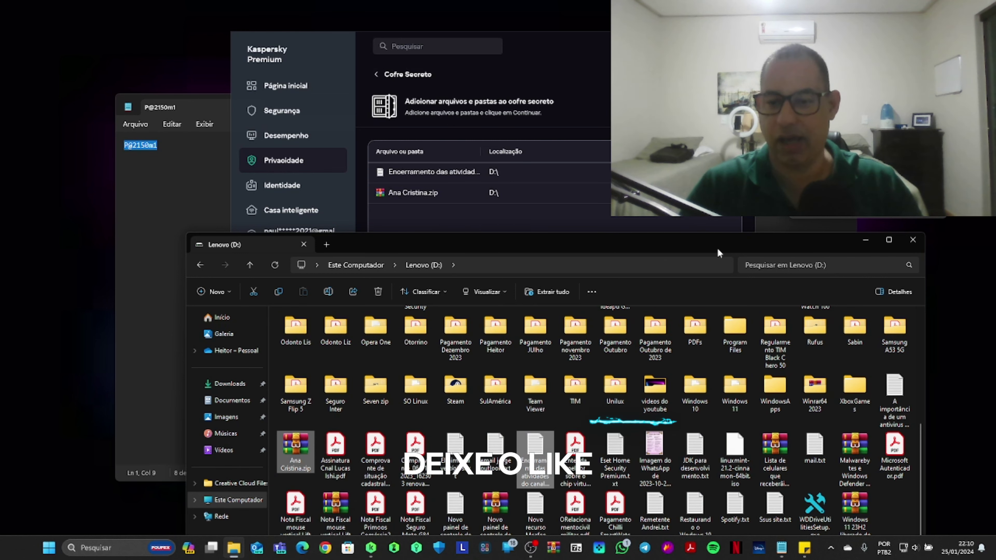
click(903, 242)
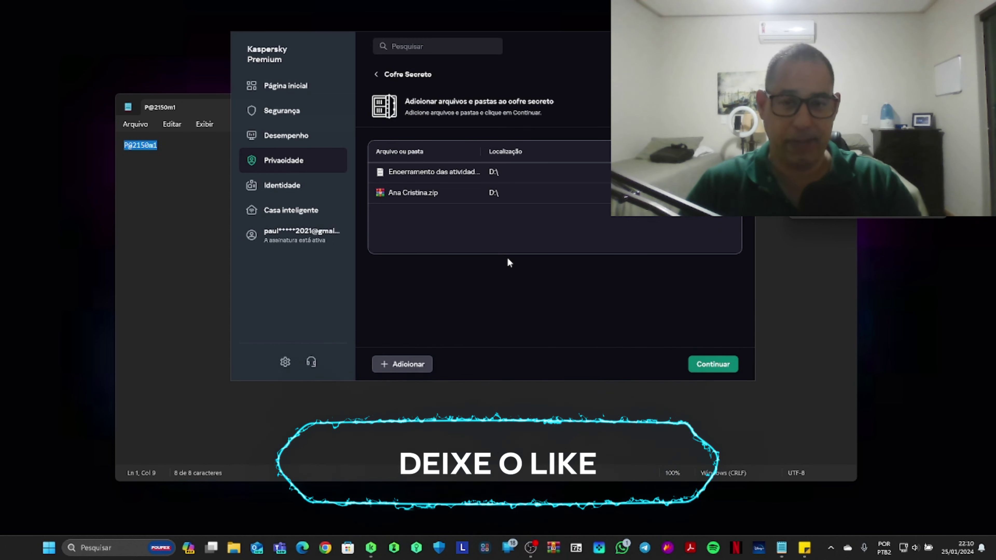
Add Ssus site.txt from Lenovo (D:) to the vault's file list and continue to setup.
click(405, 369)
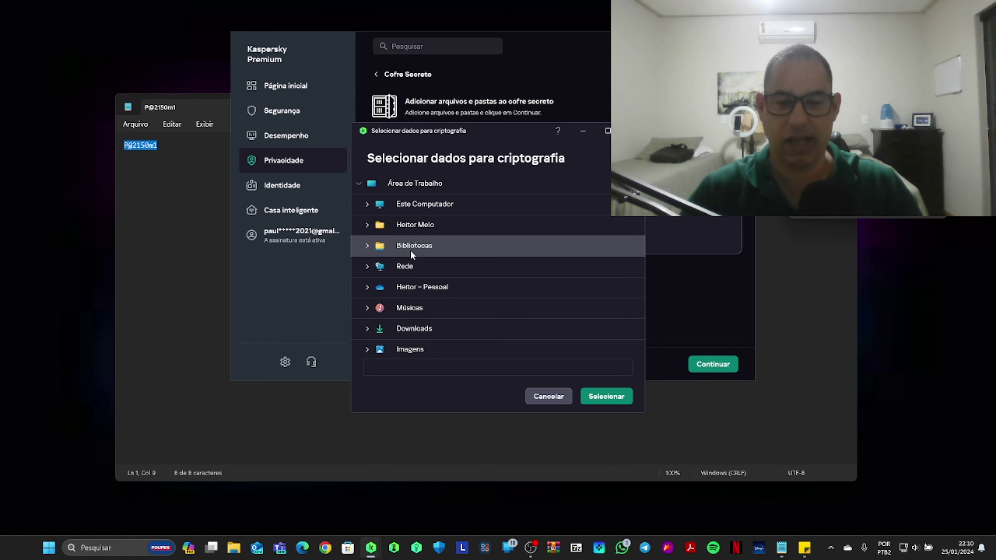
click(400, 208)
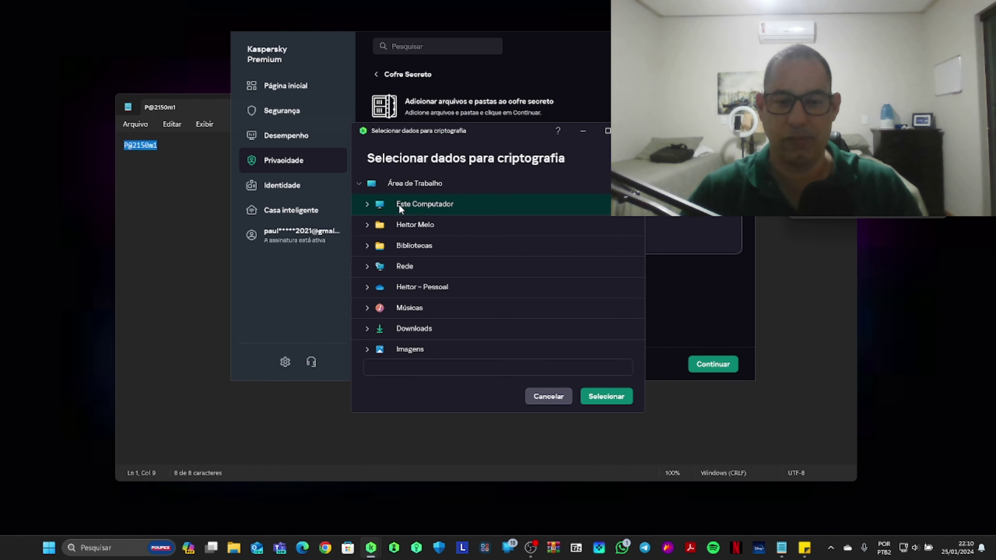
click(371, 205)
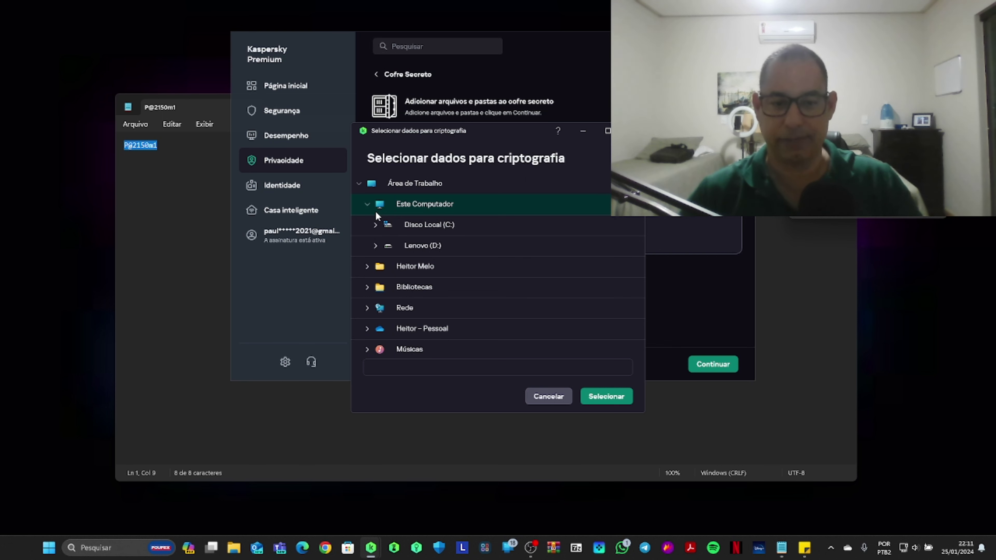
click(399, 250)
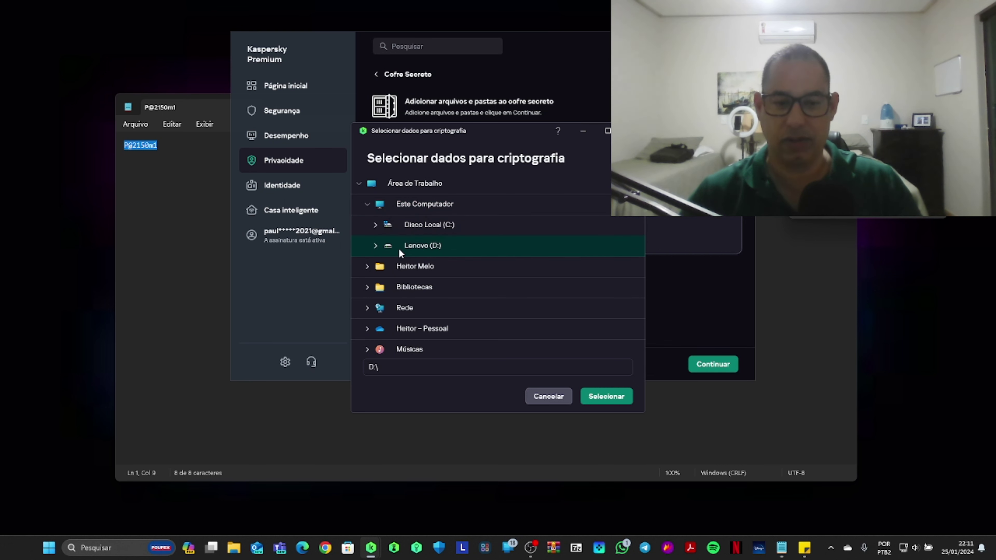
click(379, 248)
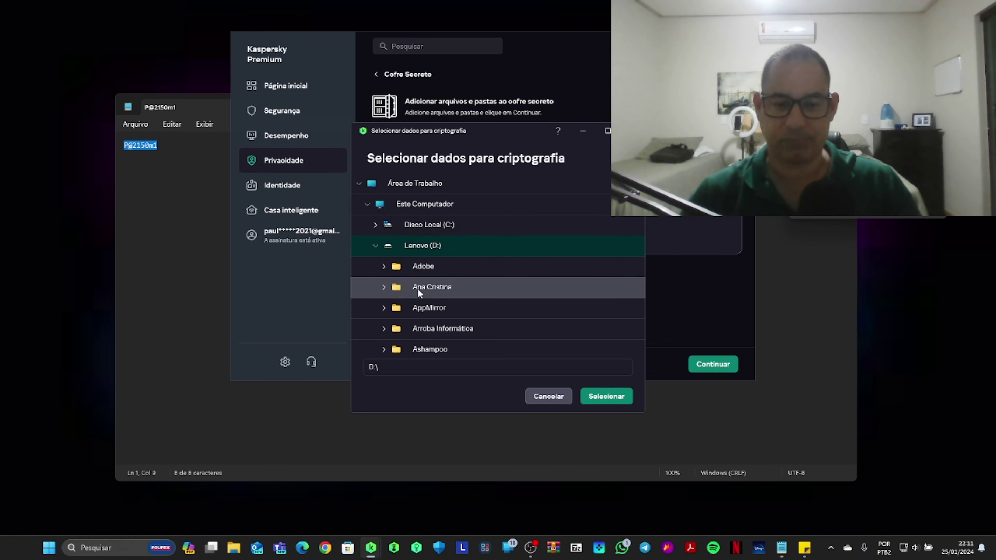
scroll(423, 290, down, 6)
scroll(423, 291, down, 20)
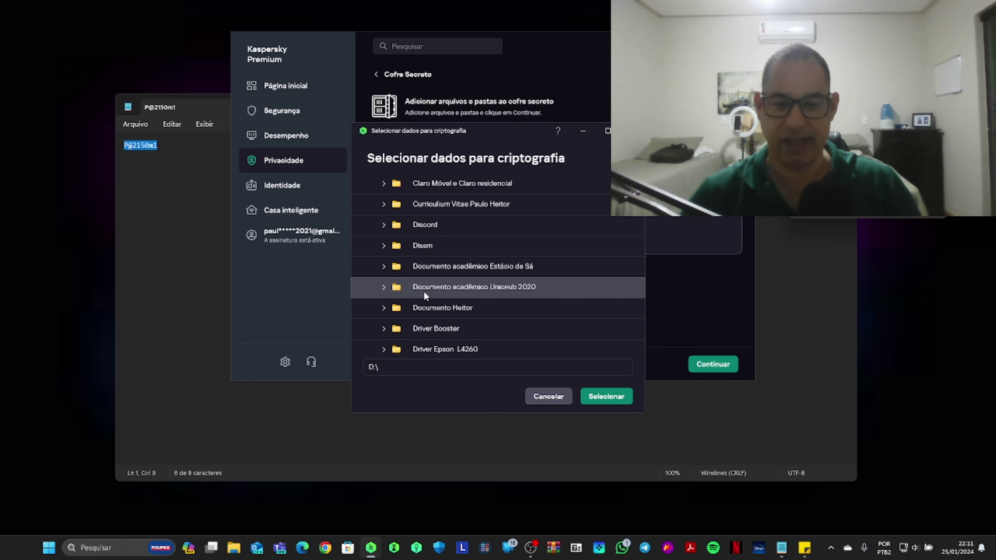
scroll(424, 289, down, 20)
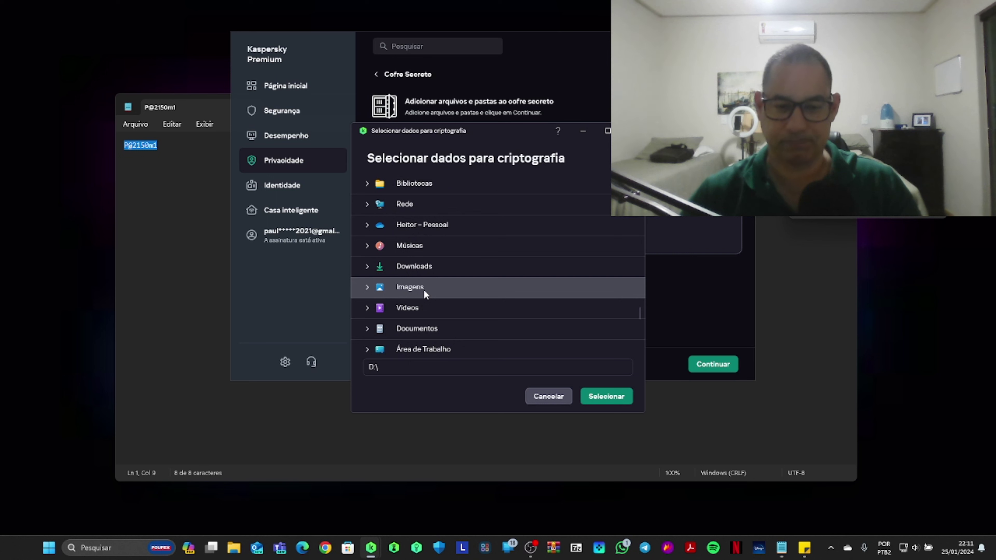
scroll(424, 289, up, 5)
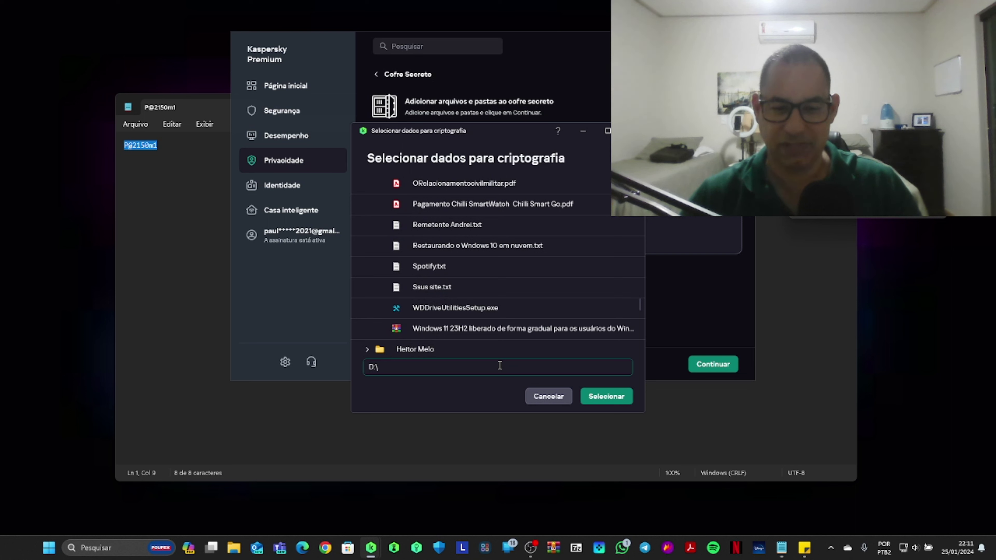
click(447, 285)
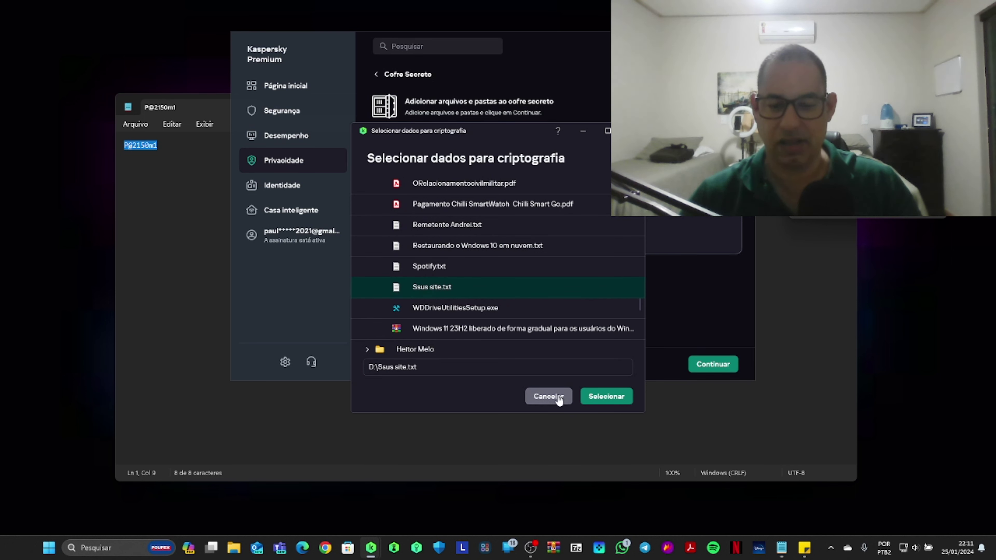
click(607, 396)
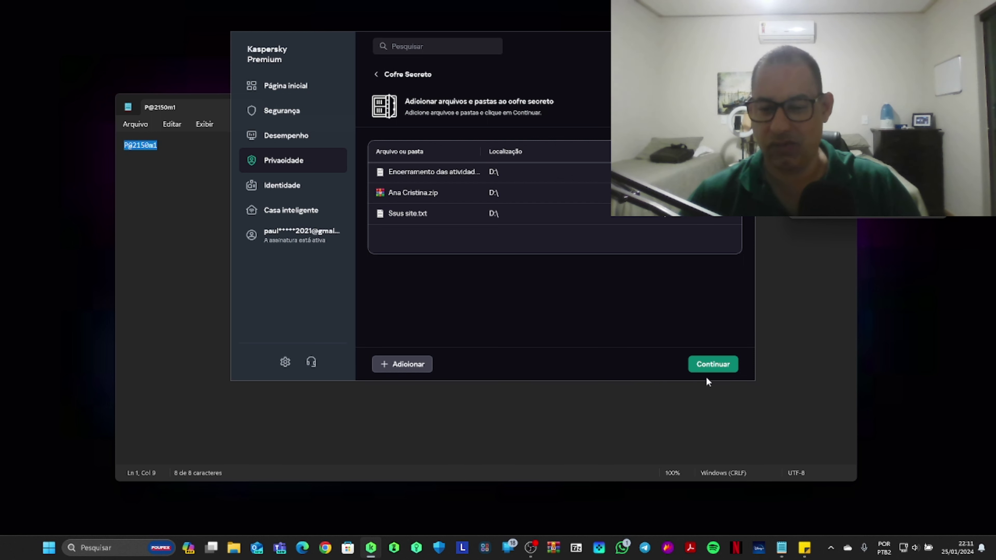
click(715, 371)
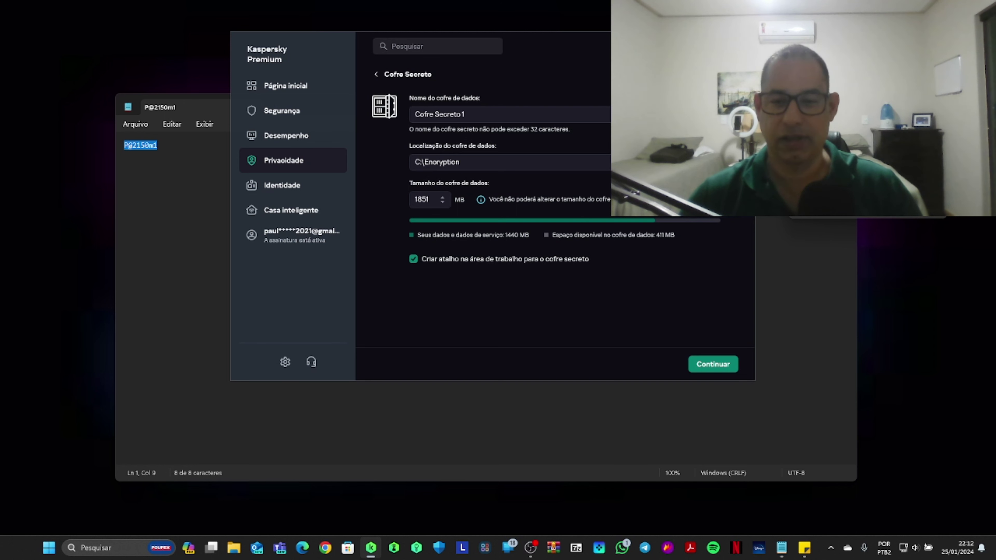
Open the vault location picker from the Localização do cofre de dados field.
click(701, 162)
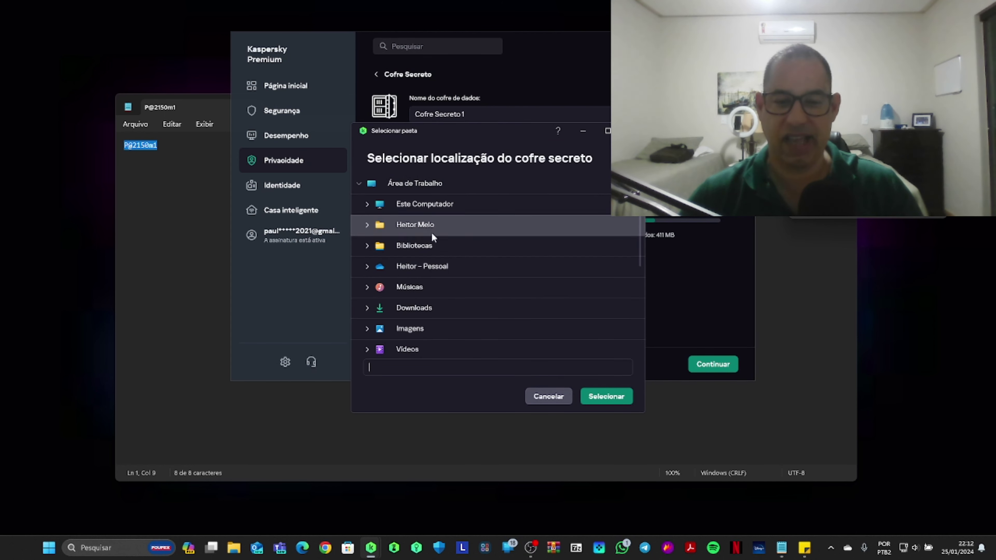
Set the vault location to the Lenovo (D:) drive.
click(422, 199)
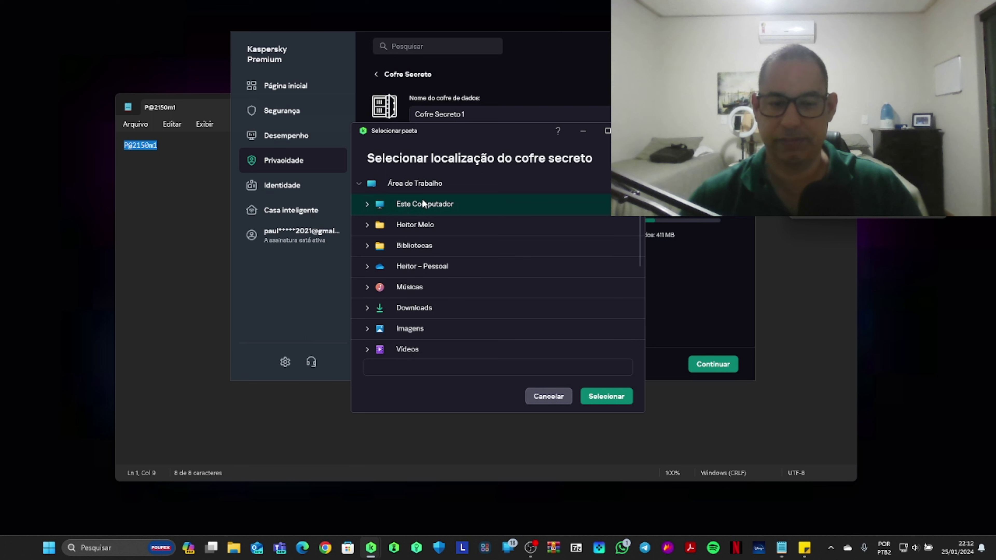
click(367, 205)
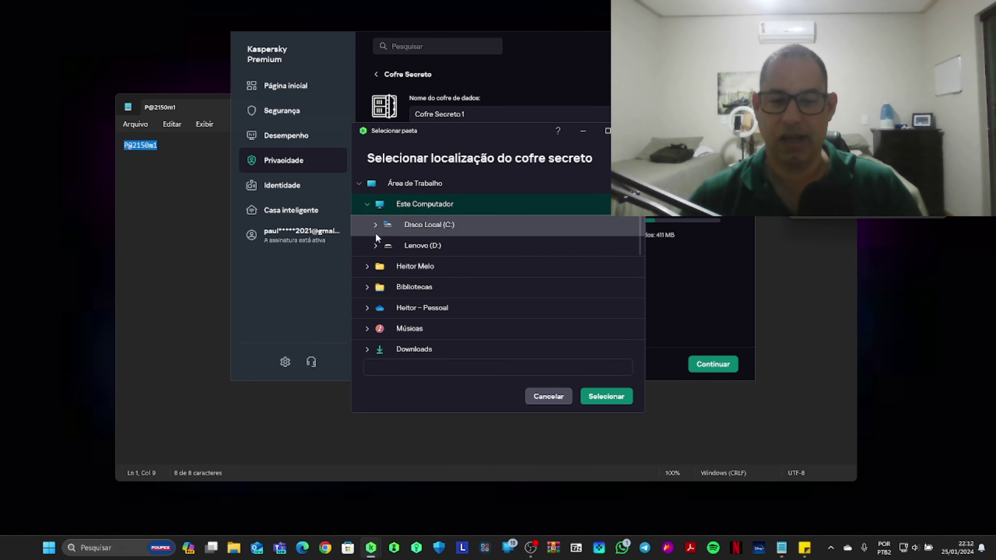
click(419, 247)
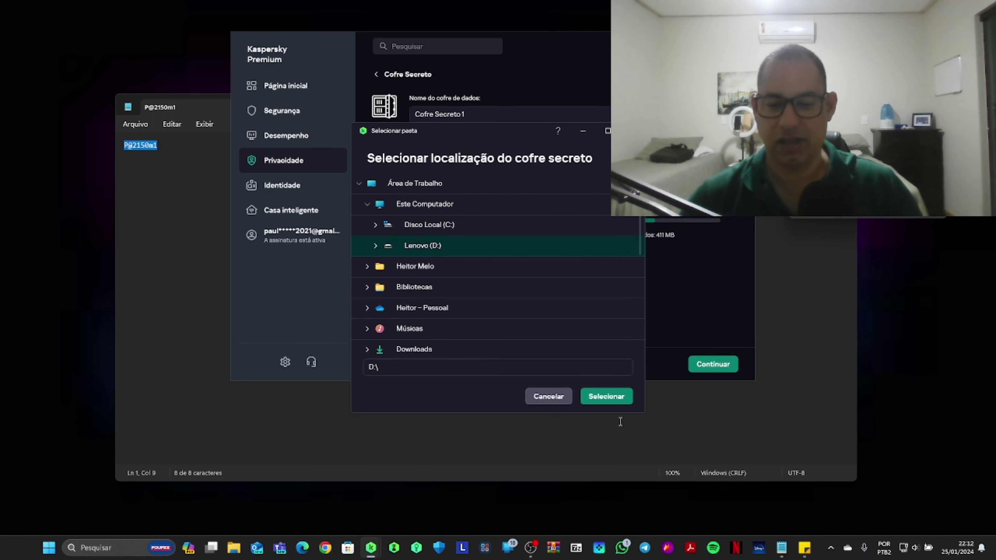
click(614, 399)
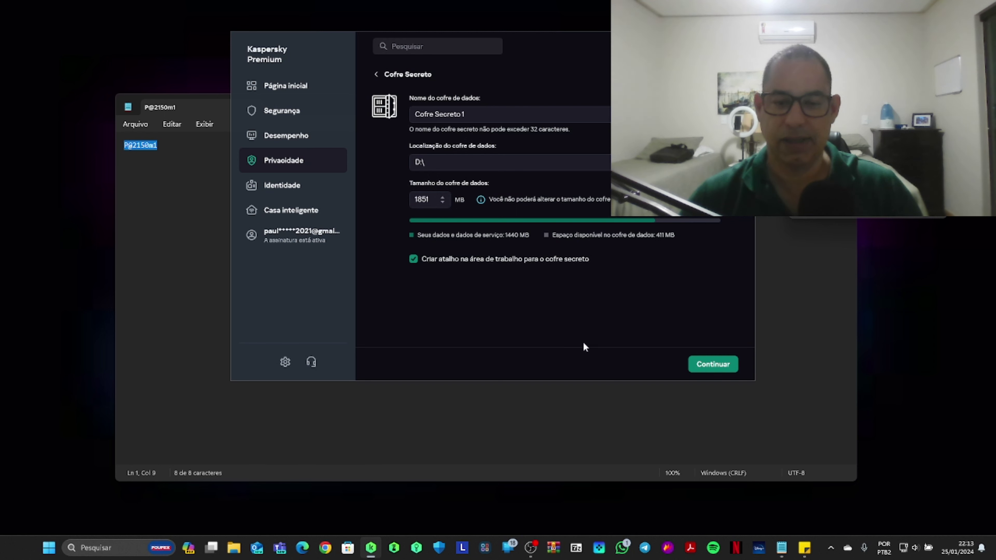
Accept the Cofre Secreto1 settings (D:\, 1851 MB) with Continuar.
click(714, 369)
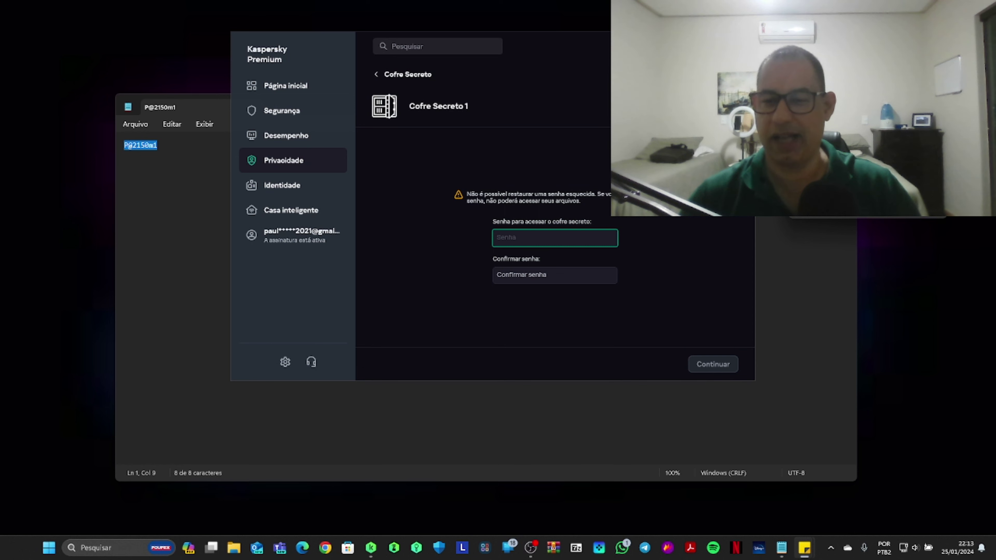
Paste the copied password into the Senha field, turning off Caps Lock and re-pasting.
click(517, 235)
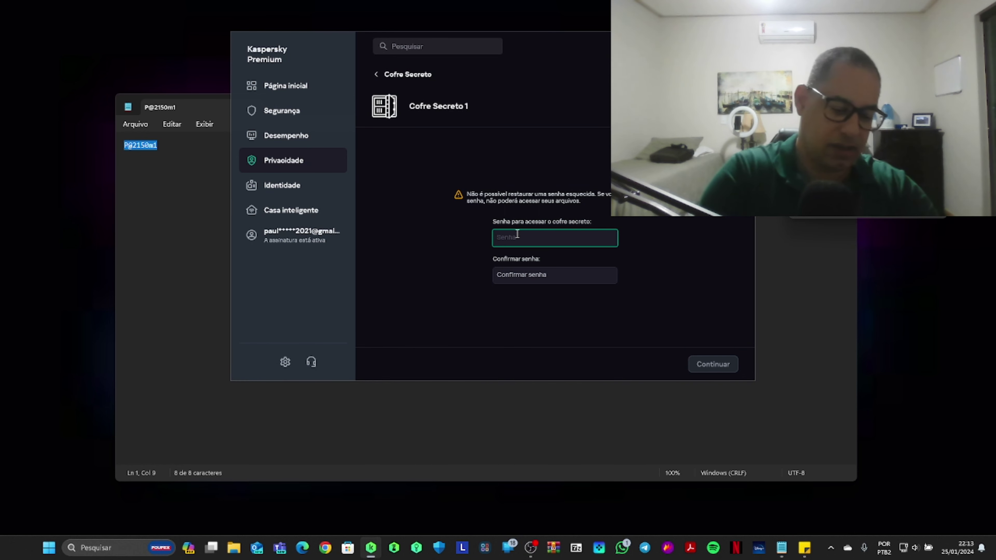
key(ctrl+v)
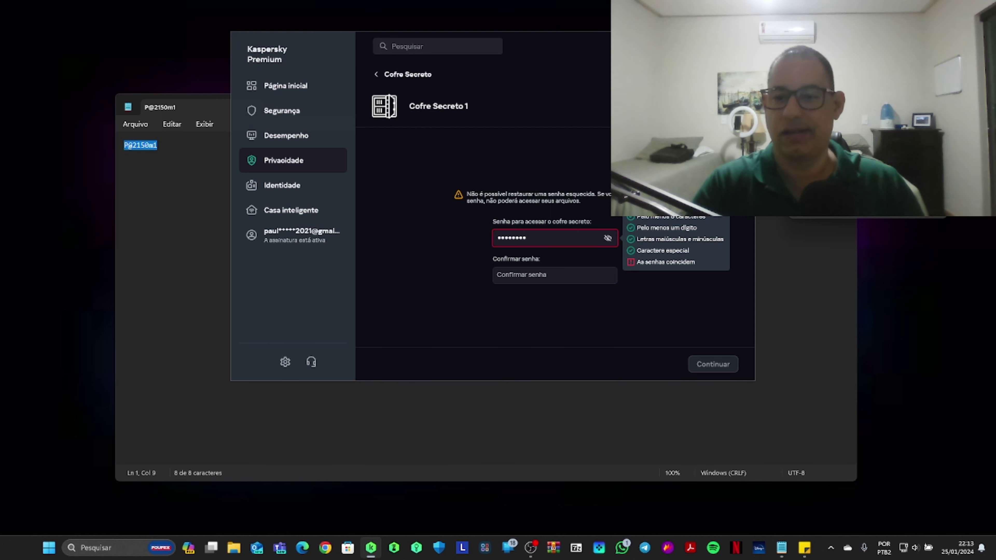
click(859, 289)
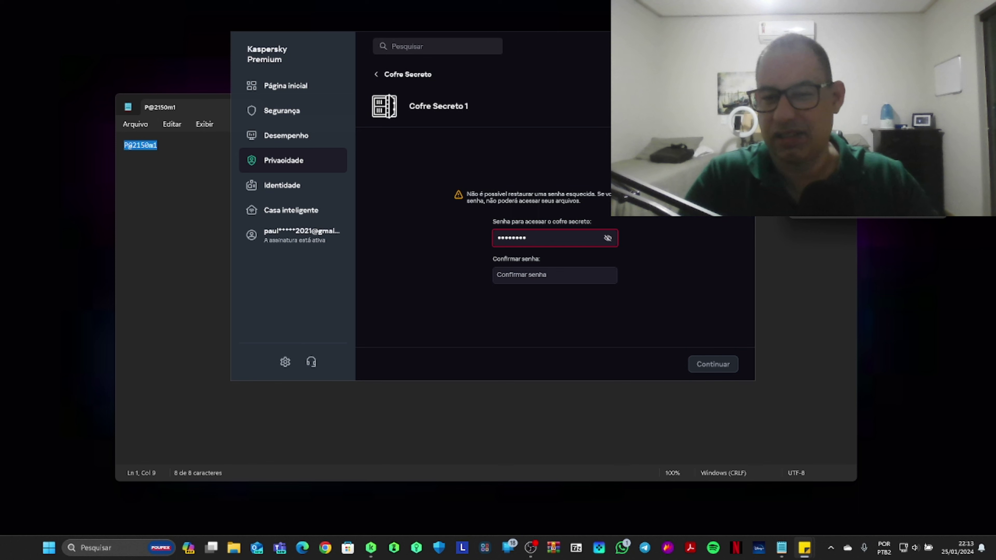
key(Caps_Lock)
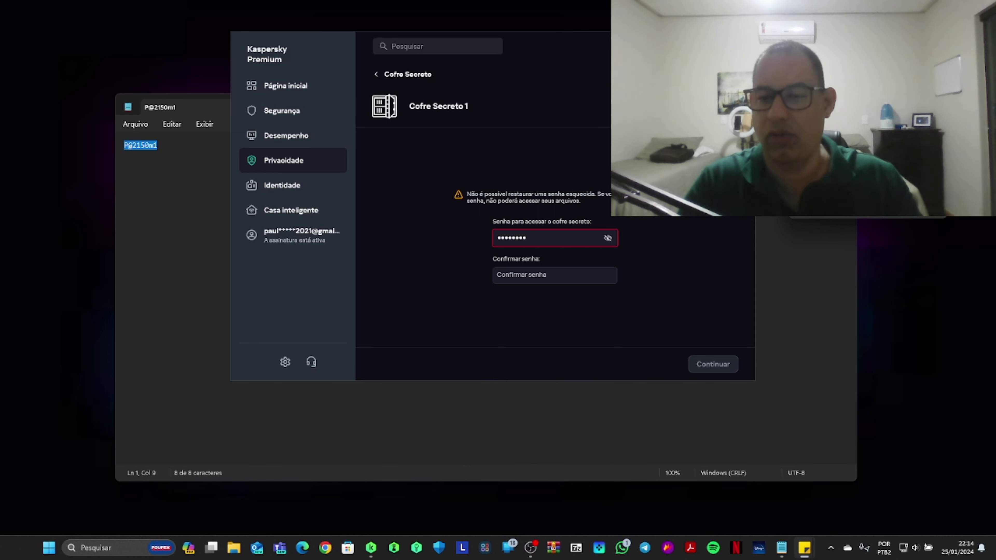
key(BackSpace)
key(BackSpace)
key(BackSpace)
key(BackSpace)
key(BackSpace)
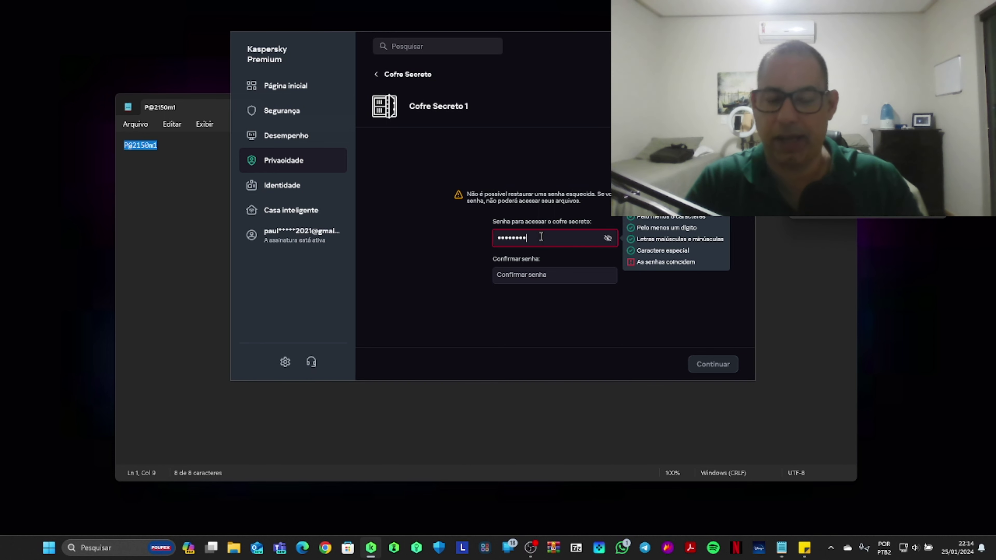
key(BackSpace)
key(BackSpace)
key(BackSpace)
key(BackSpace)
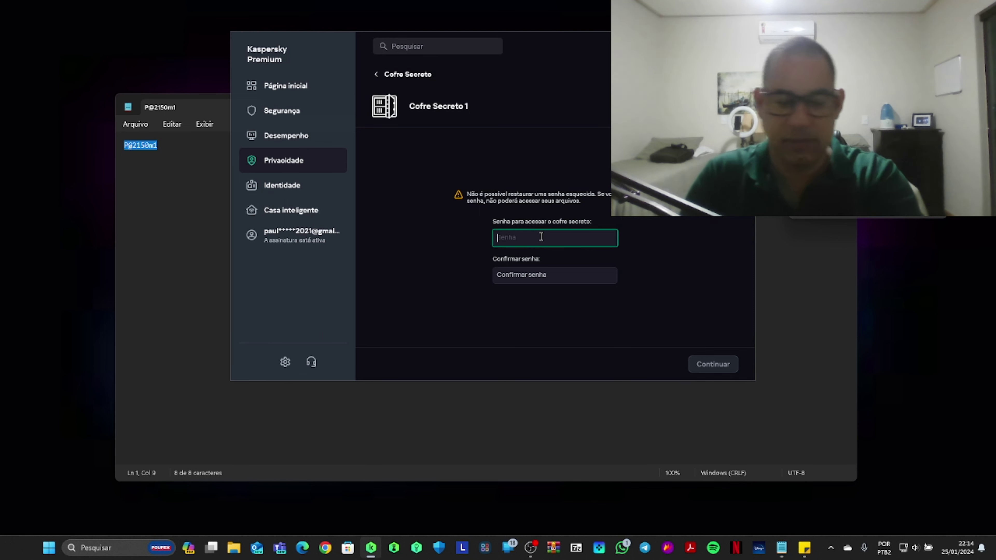
key(ctrl+v)
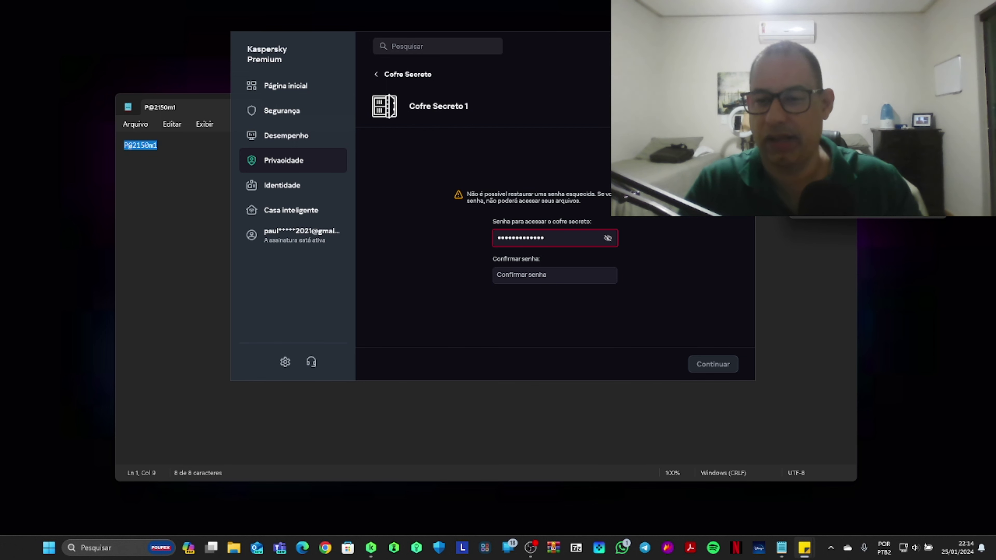
key(BackSpace)
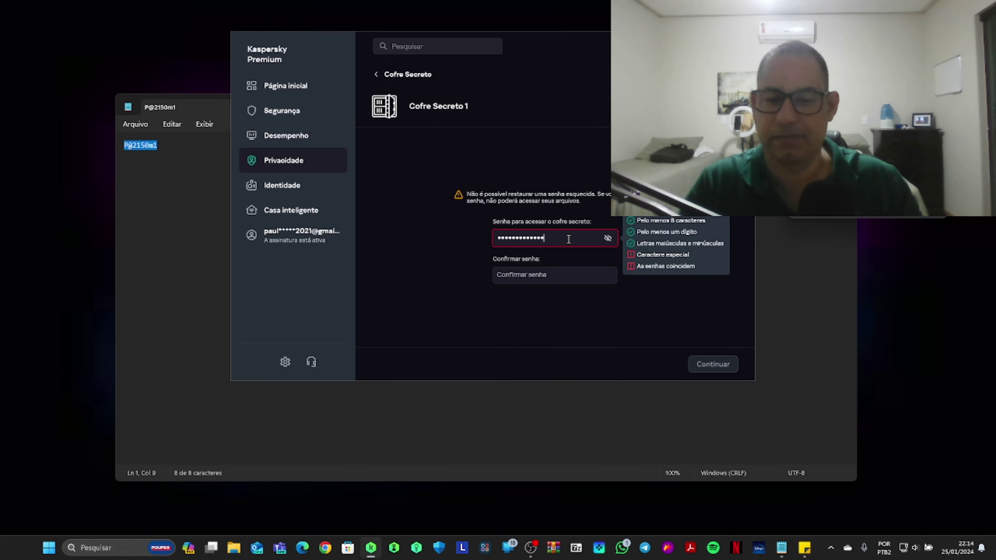
key(BackSpace)
key(BackSpace)
key(BackSpace)
key(BackSpace)
key(BackSpace)
key(BackSpace)
key(BackSpace)
key(BackSpace)
key(BackSpace)
key(BackSpace)
key(BackSpace)
key(BackSpace)
key(BackSpace)
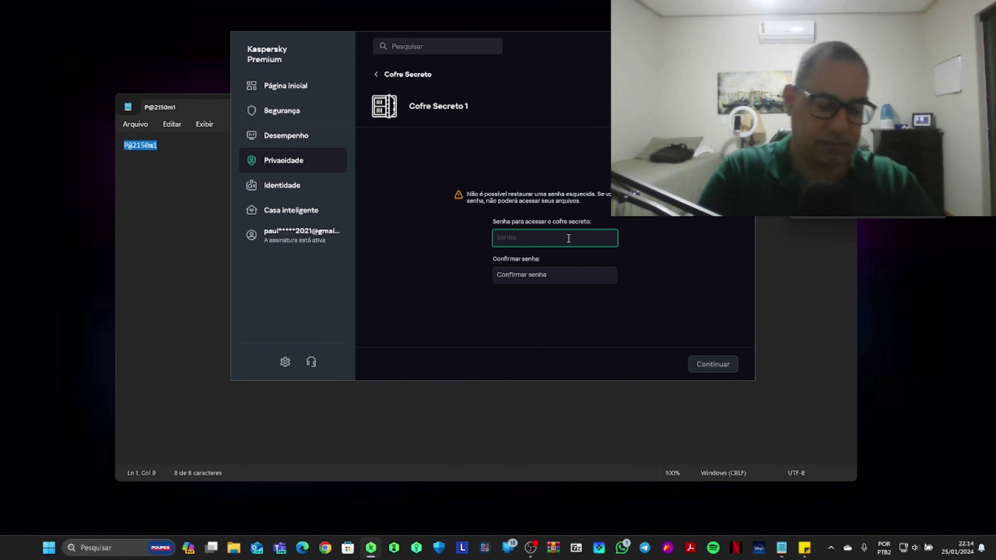
key(ctrl+v)
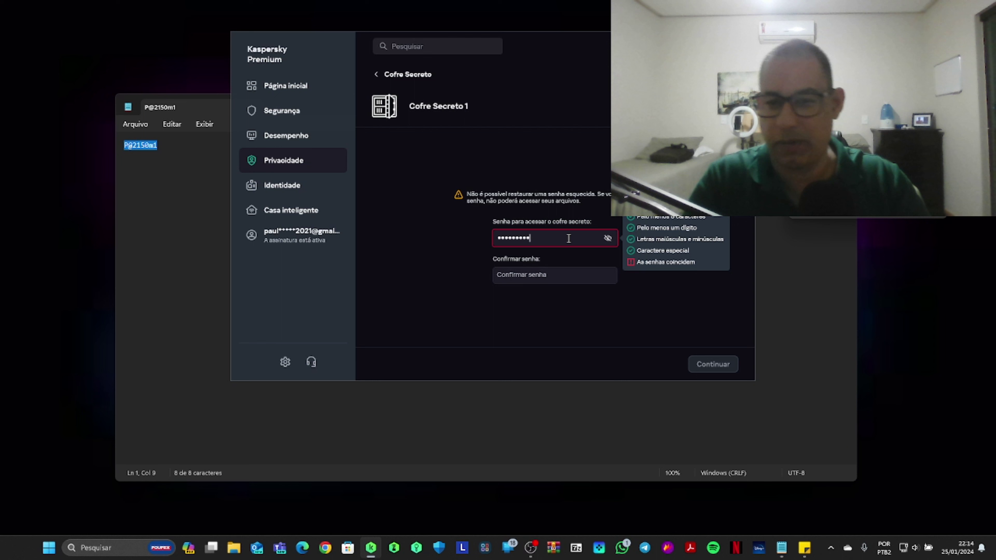
key(alt+Tab)
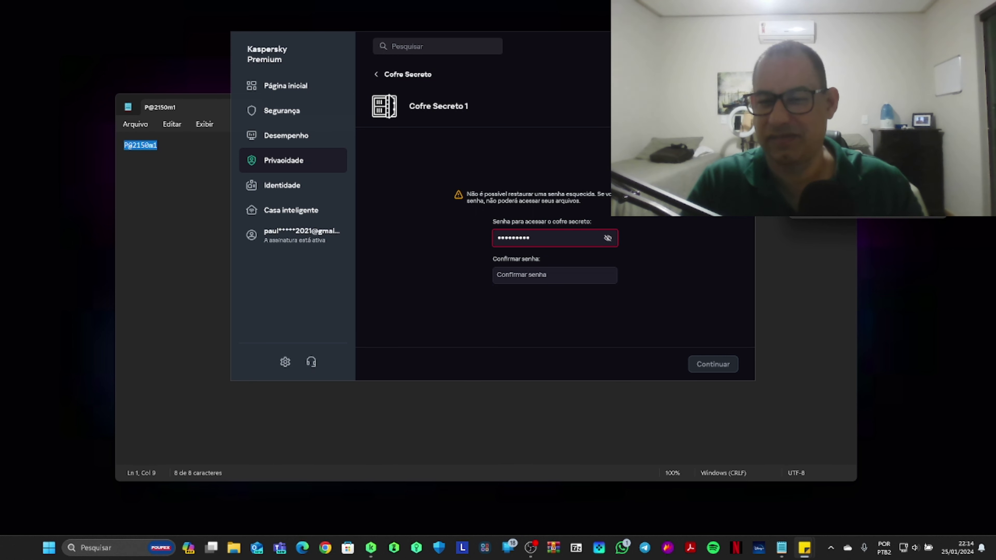
Clear the Senha field and paste the Notepad password into it again.
click(540, 236)
key(ctrl+a)
key(BackSpace)
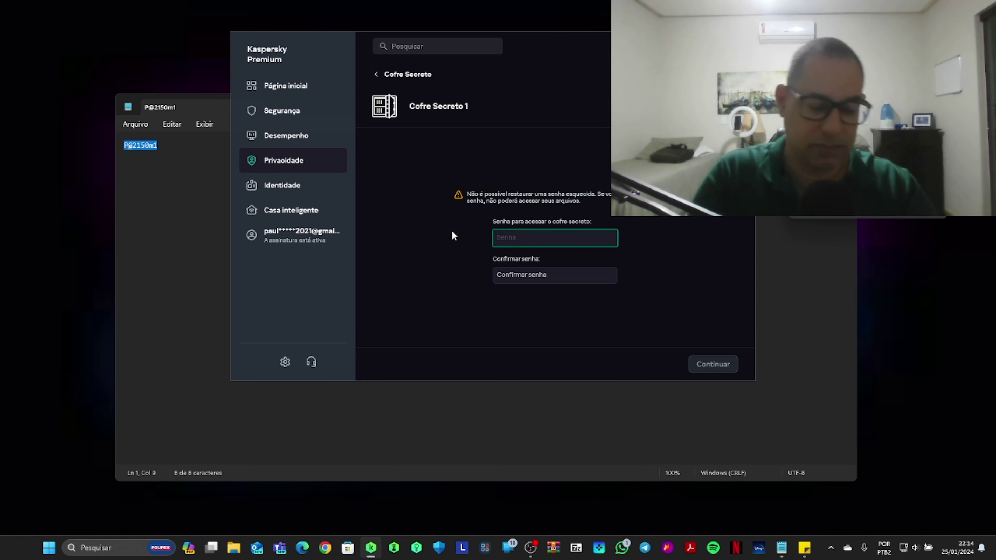
key(ctrl+v)
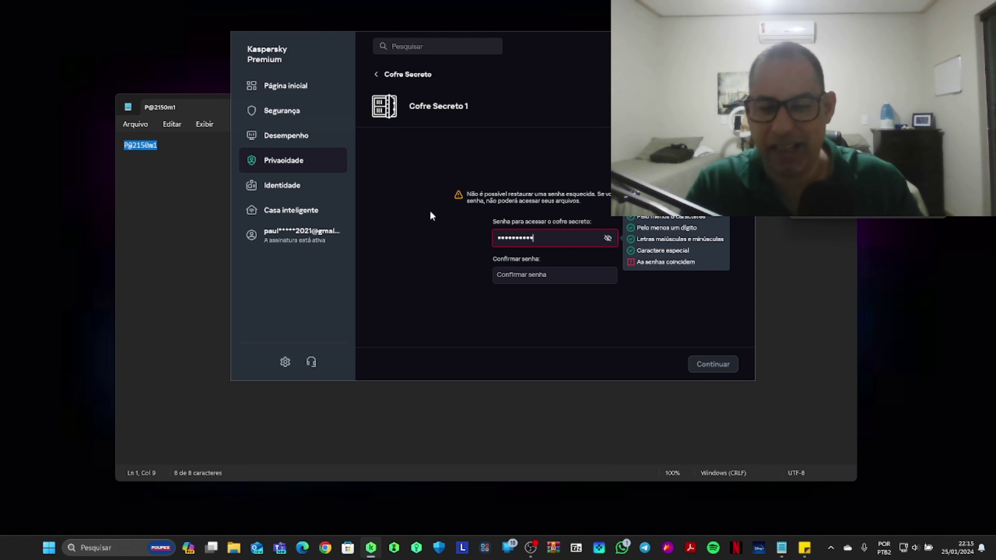
key(alt+Tab)
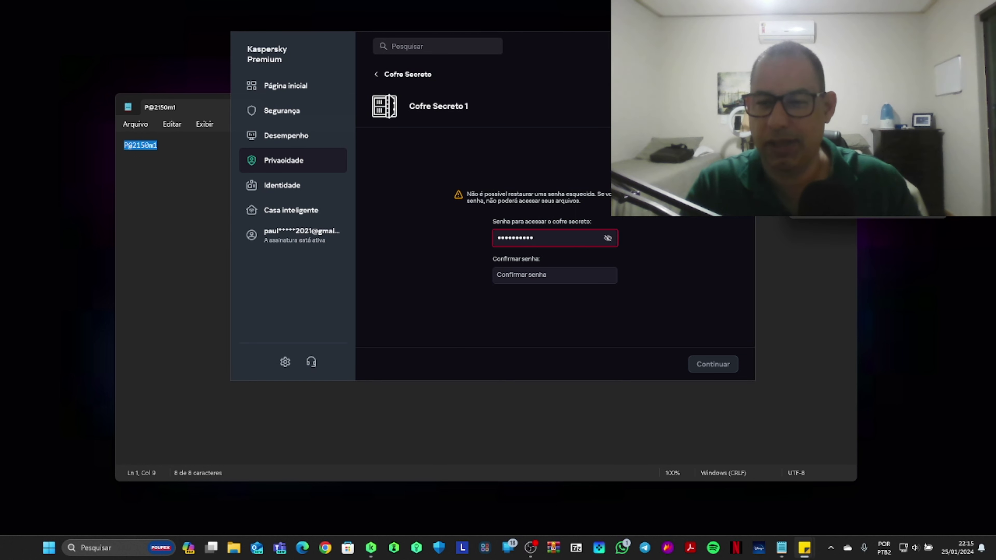
Paste the copied password into both Cofre Secreto 1 password fields.
click(528, 276)
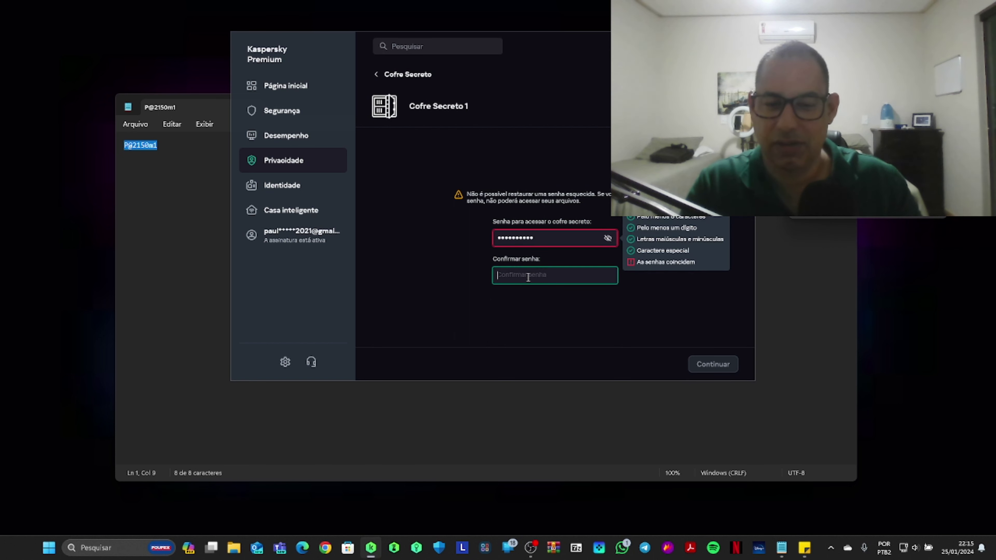
key(ctrl+v)
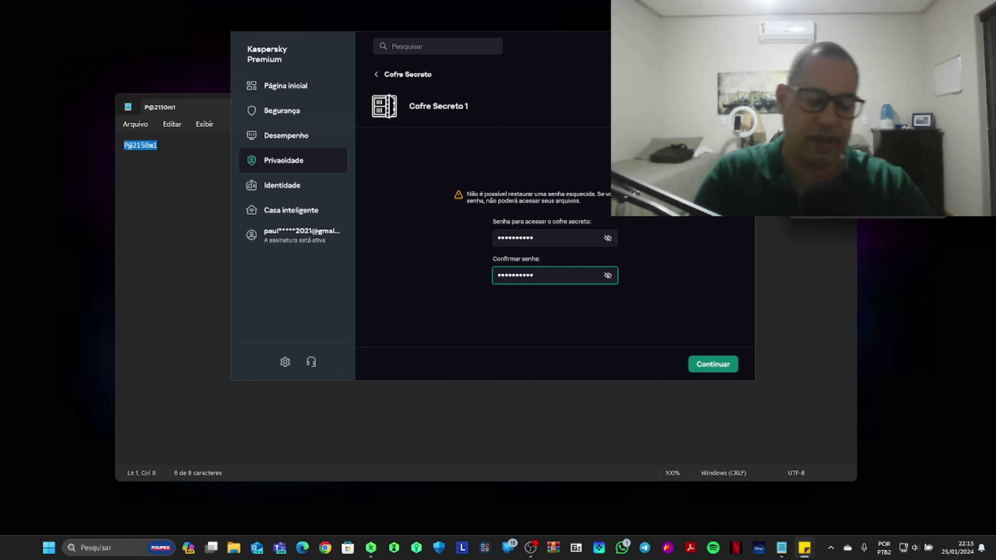
key(Caps_Lock)
key(Caps_Lock)
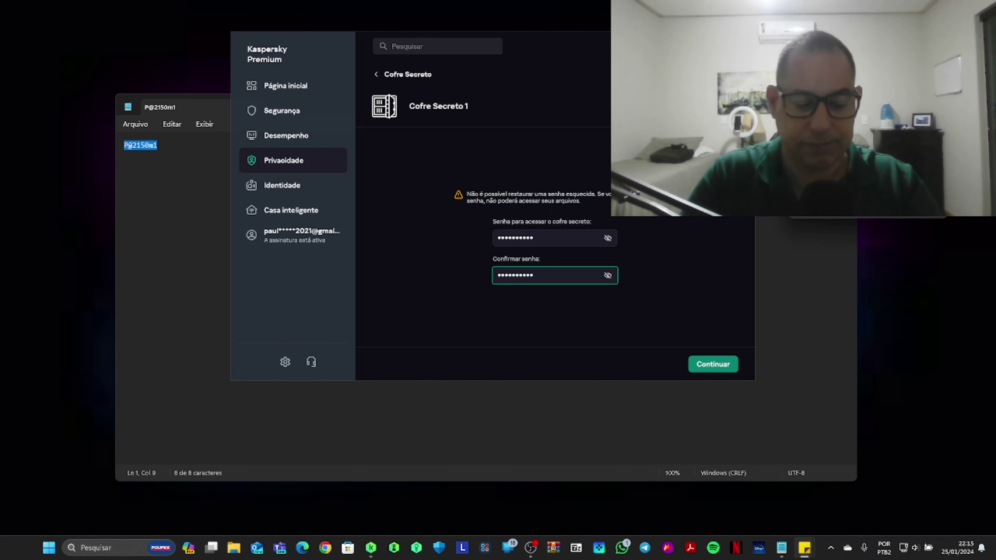
key(Caps_Lock)
key(Caps_Lock)
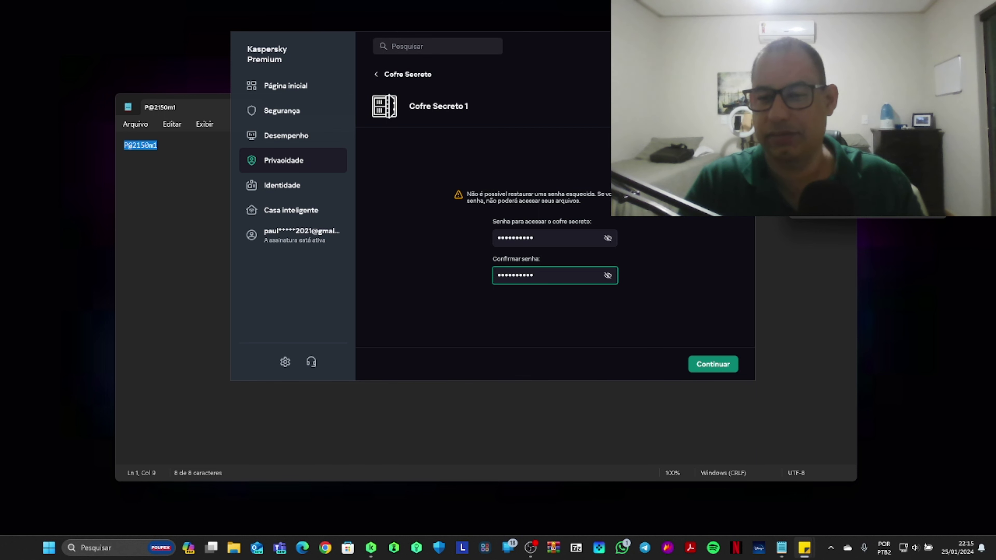
click(542, 235)
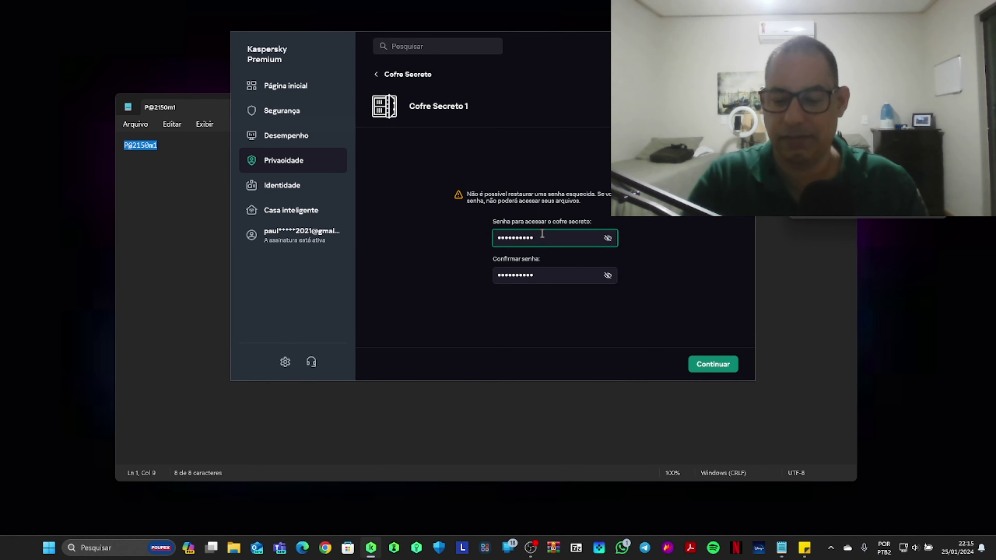
key(ctrl+a)
key(BackSpace)
key(ctrl+v)
click(554, 274)
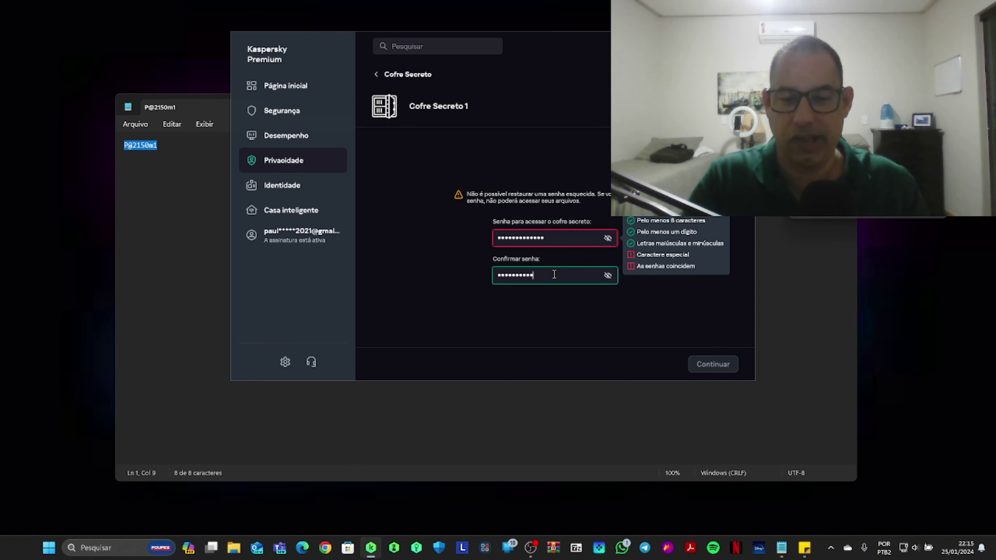
key(BackSpace)
key(BackSpace)
key(BackSpace)
key(BackSpace)
key(BackSpace)
key(BackSpace)
key(BackSpace)
key(BackSpace)
key(BackSpace)
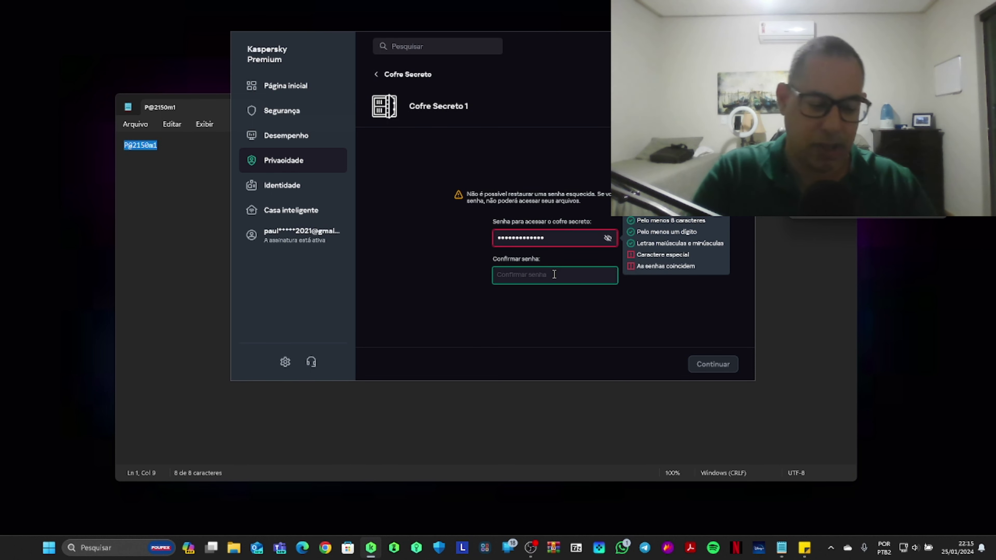
key(ctrl+v)
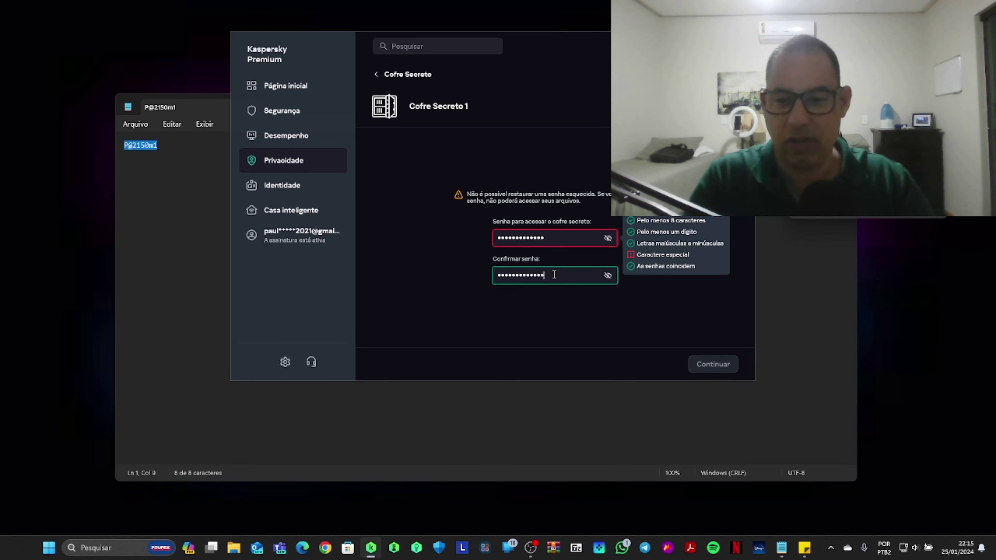
Replace both fields with the shorter 8-character password from the notes and submit the vault.
key(alt+Tab)
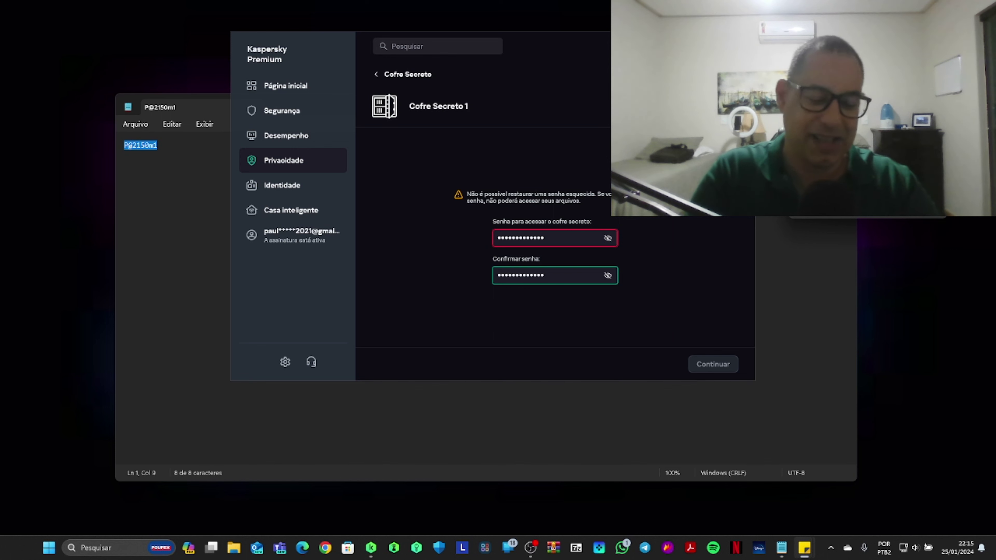
key(Caps_Lock)
key(Caps_Lock)
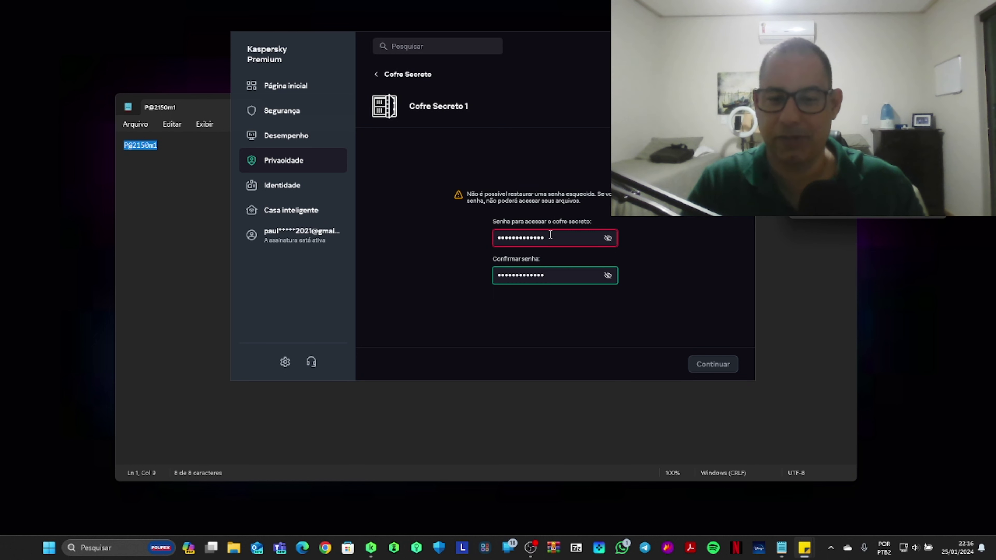
drag(545, 238, 484, 221)
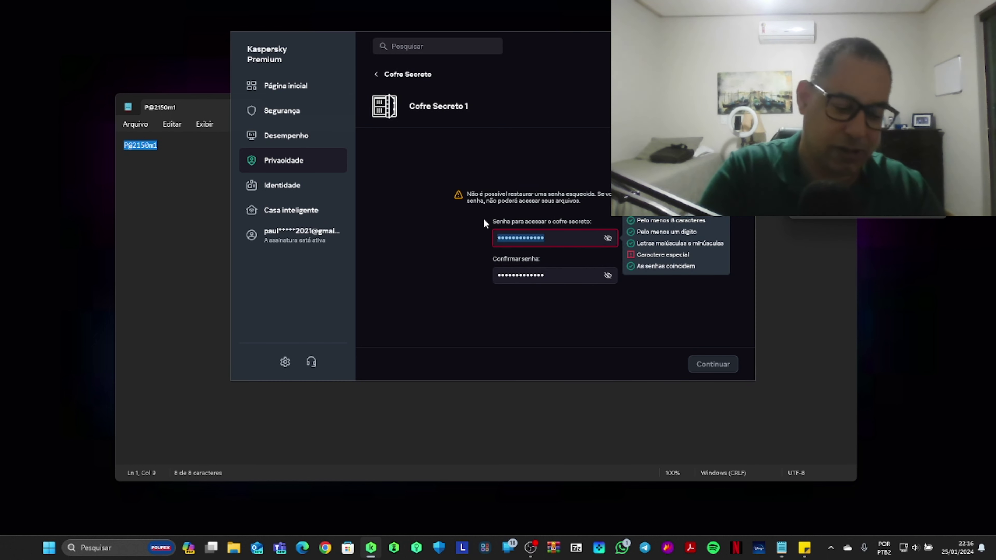
key(ctrl+v)
drag(549, 276, 464, 273)
key(ctrl+v)
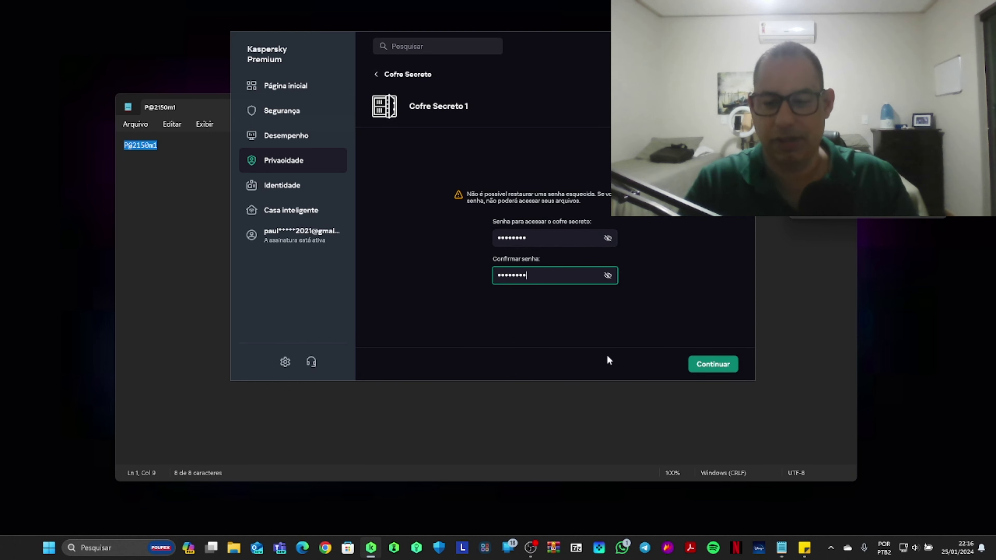
click(701, 365)
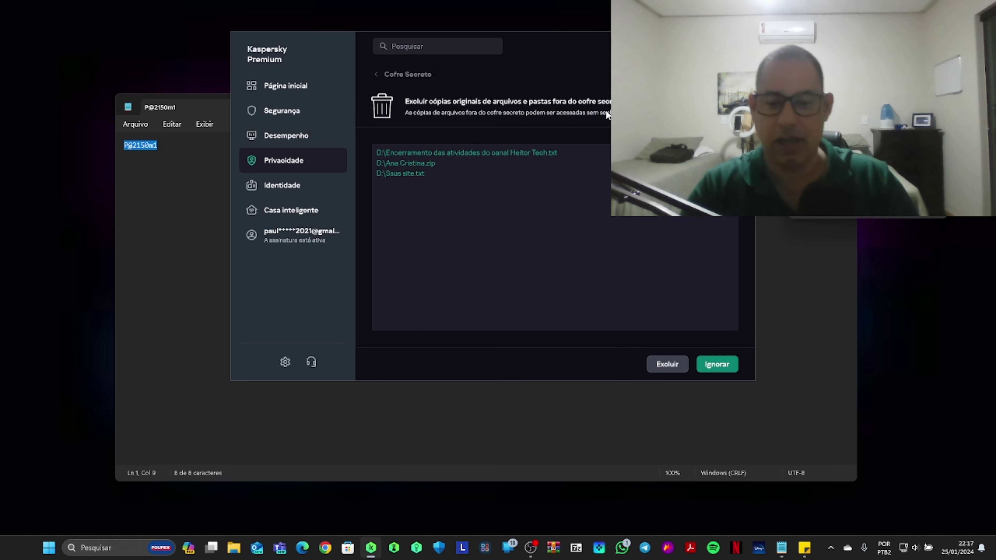
Let the vault finish saving, then keep the three original files on D:.
click(723, 364)
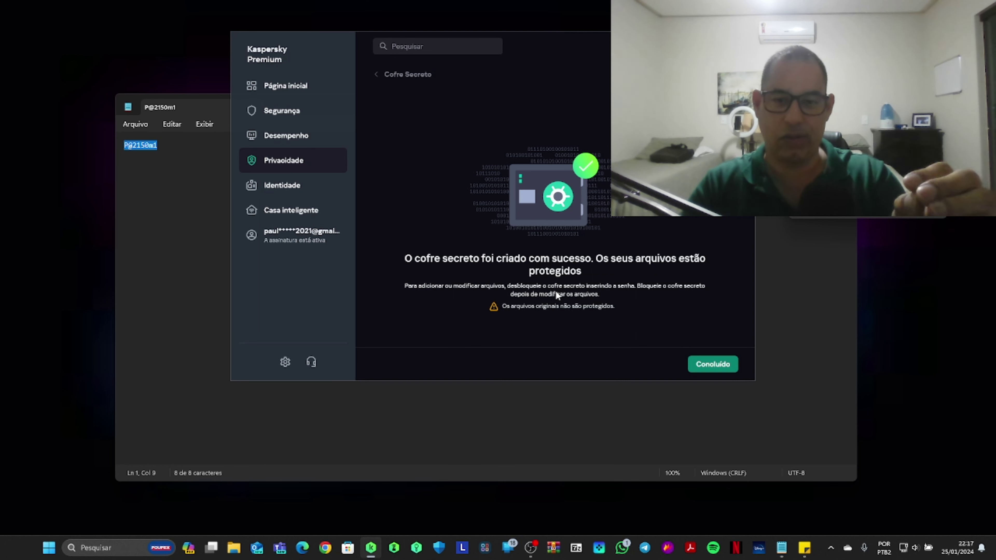
Finish the vault wizard and open the unlocked Cofre Secreto 1 from the vault list.
click(731, 363)
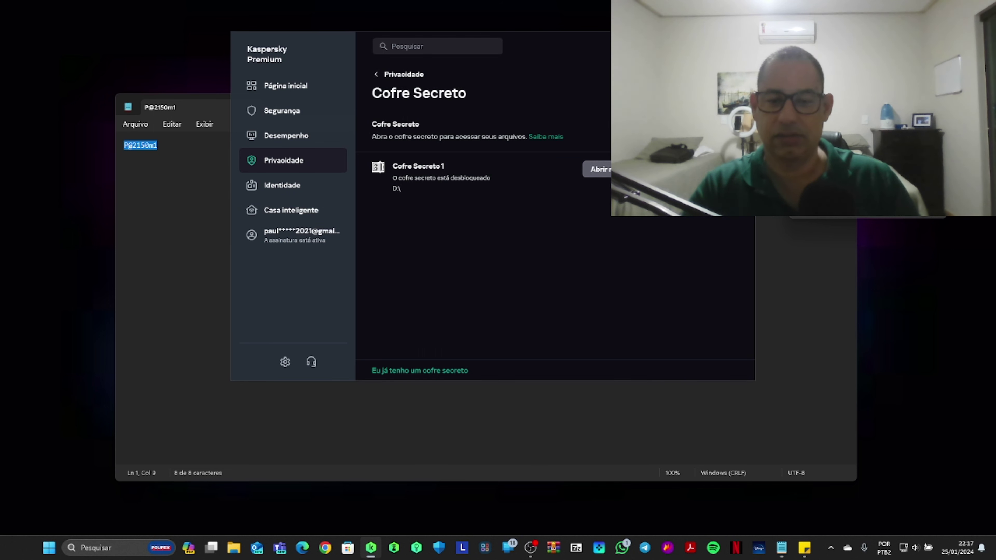
click(602, 169)
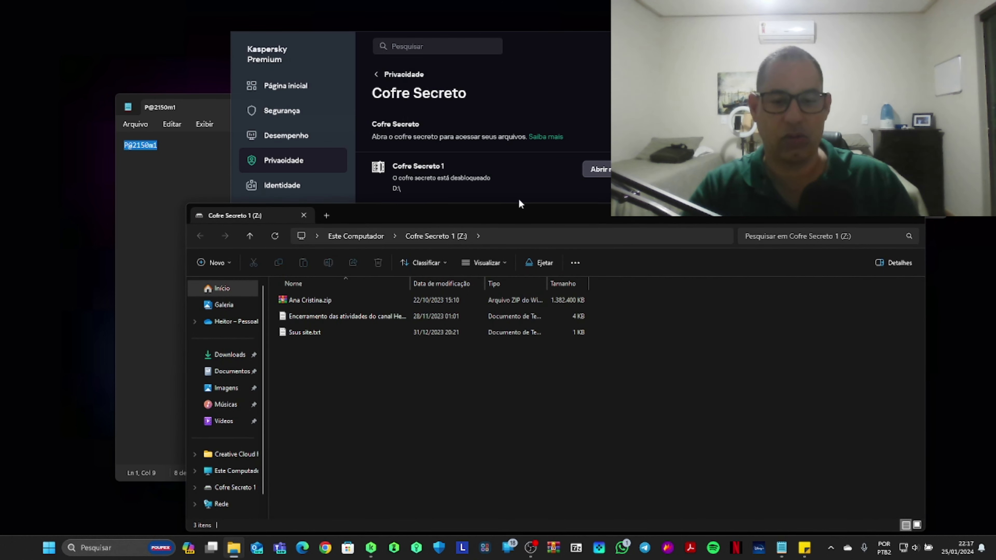
View the vault's three files on drive Z:, then return to the Kaspersky vault page.
drag(555, 219, 579, 136)
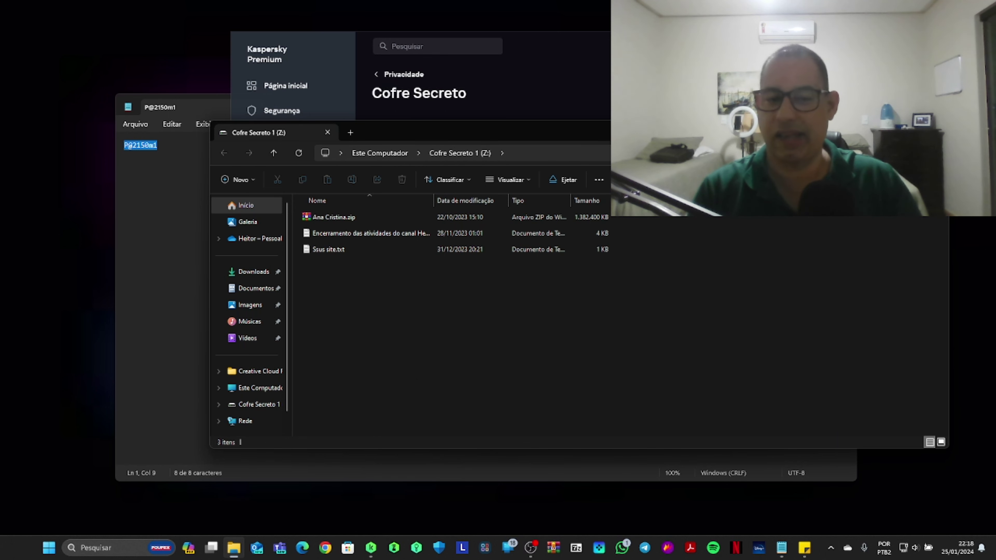
key(alt+Tab)
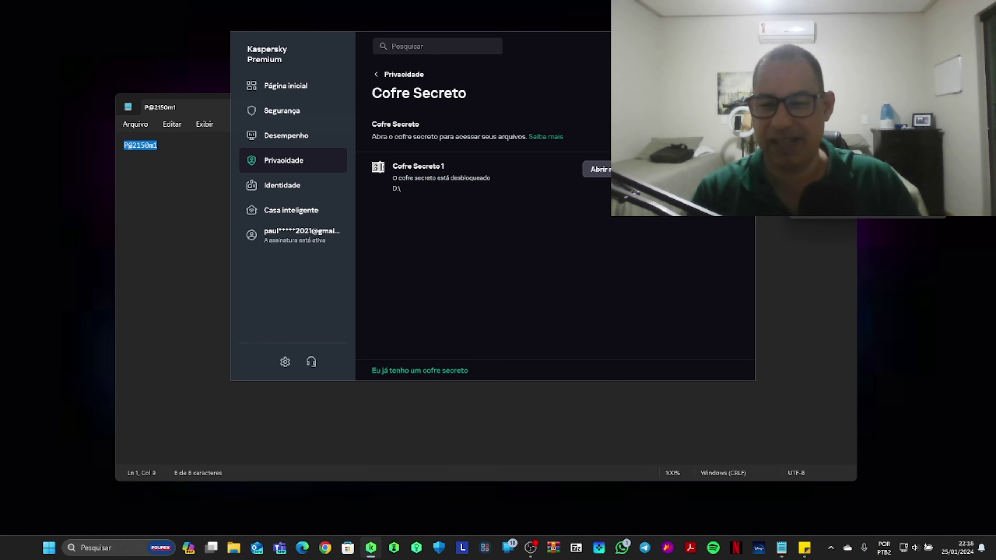
Lock Cofre Secreto 1 and paste its password on the unlock page.
click(694, 169)
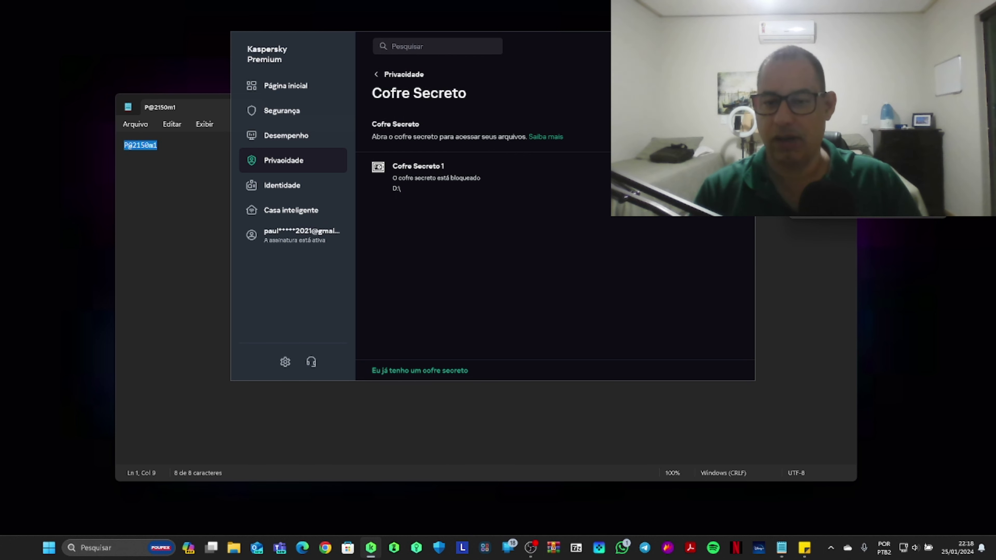
click(418, 173)
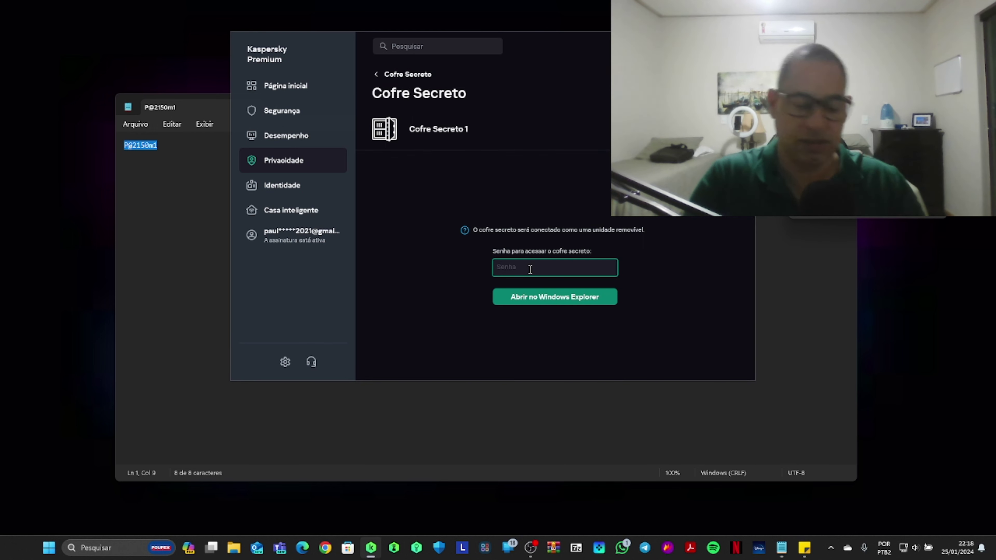
key(ctrl+v)
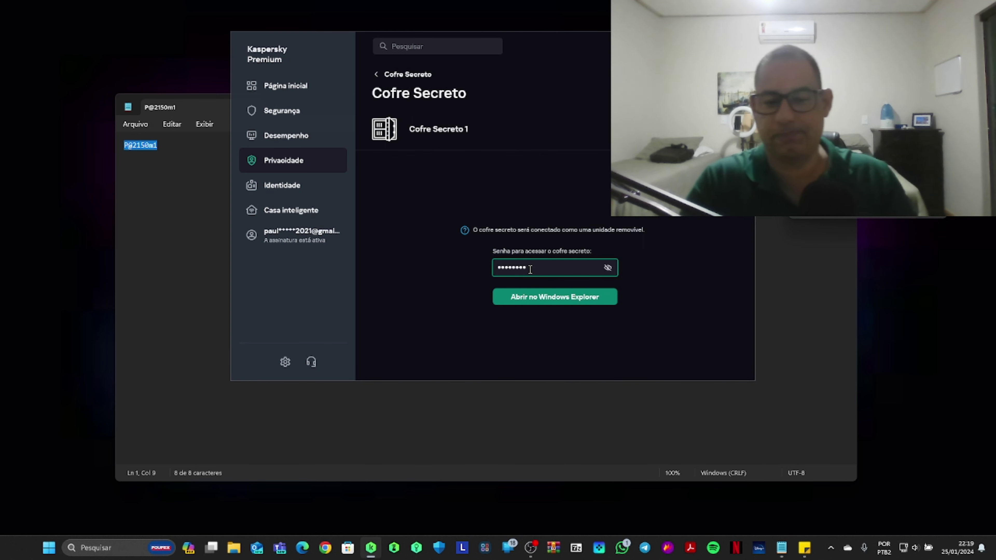
Unlock the vault into Explorer as Z:, then close Explorer and Kaspersky Premium.
click(539, 303)
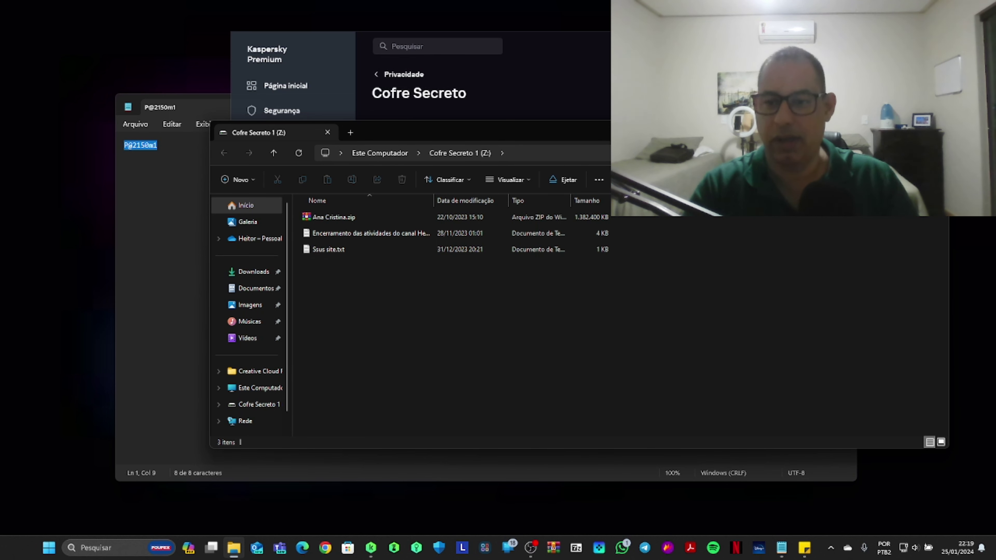
key(alt+F4)
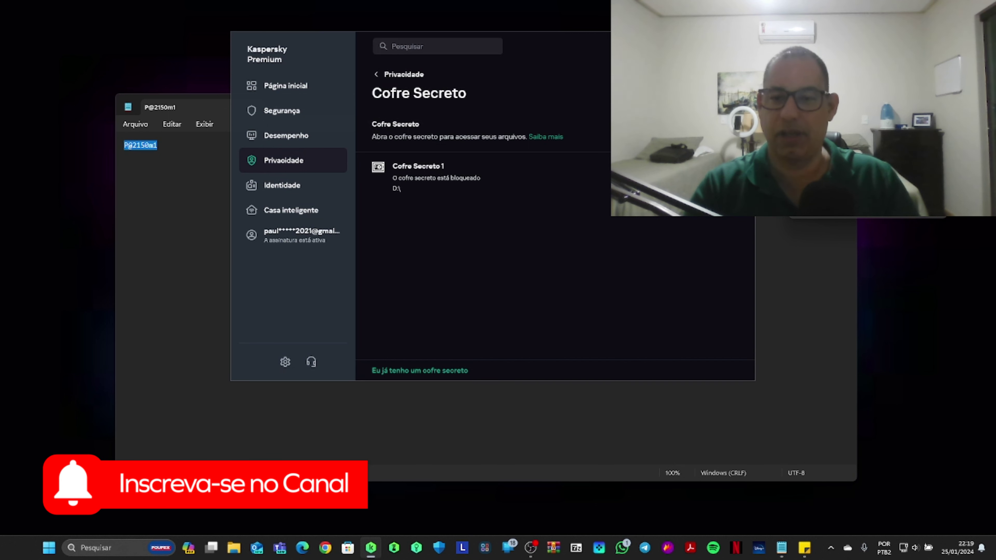
key(alt+F4)
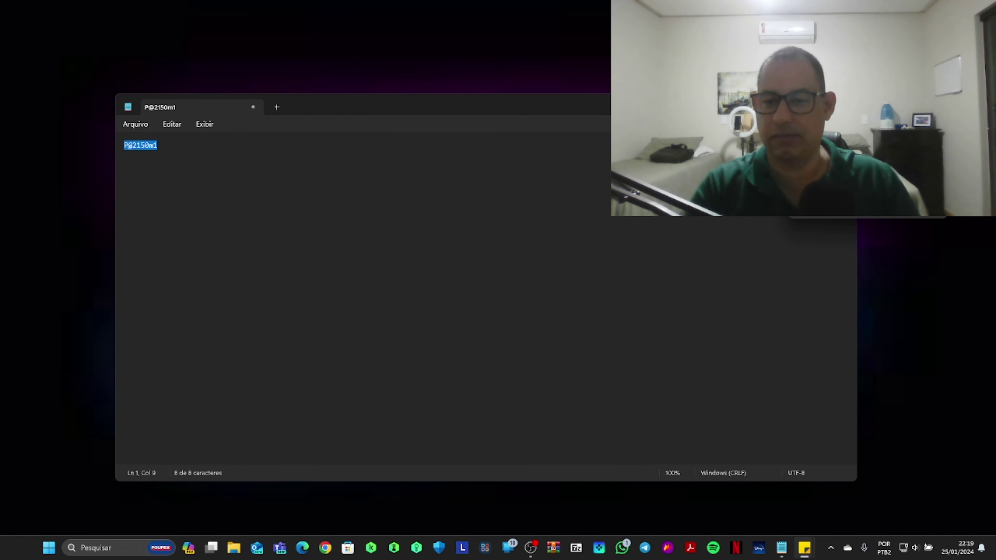
Replace the note's old password text with the new vault password.
drag(159, 147, 113, 132)
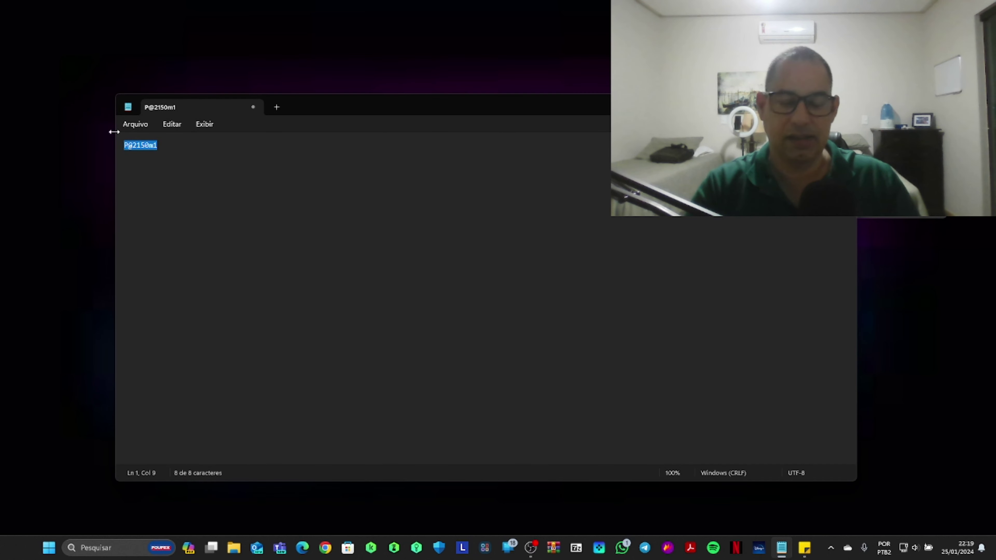
key(ctrl+x)
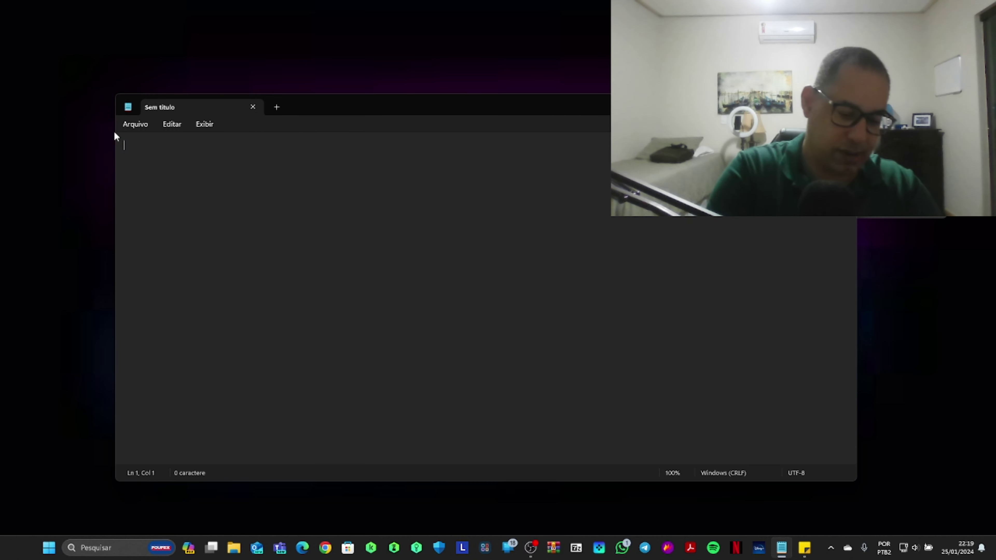
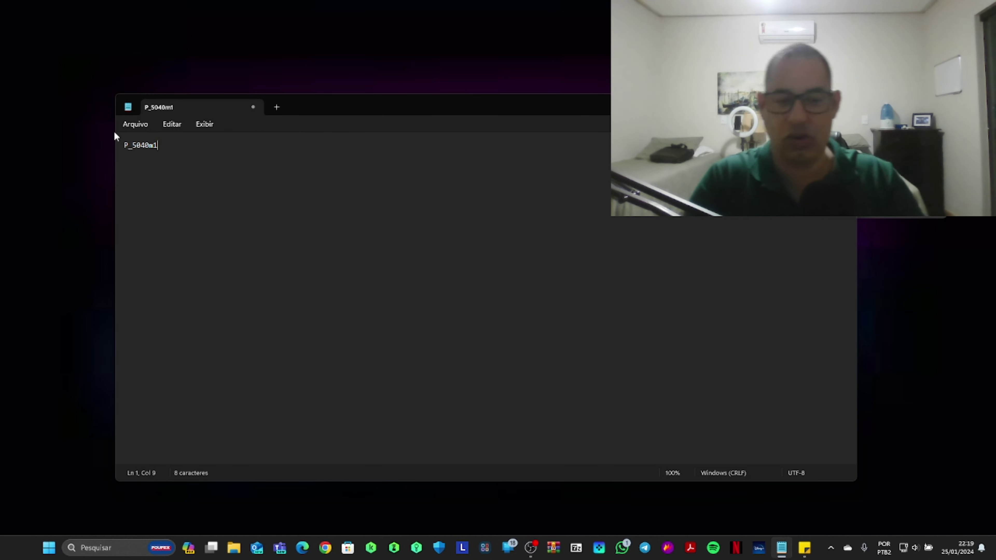
Save the note as a .txt file in the OneDrive folder.
click(125, 125)
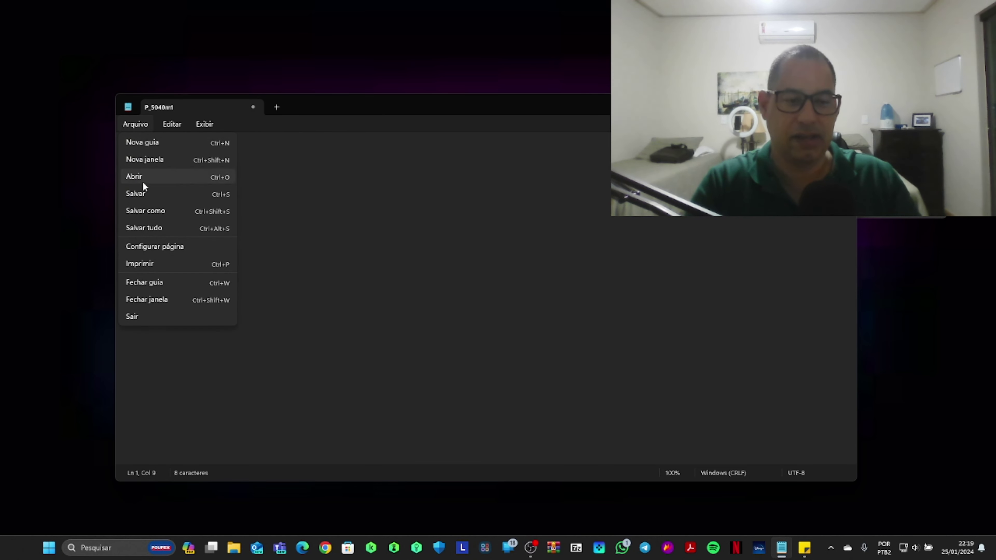
click(161, 212)
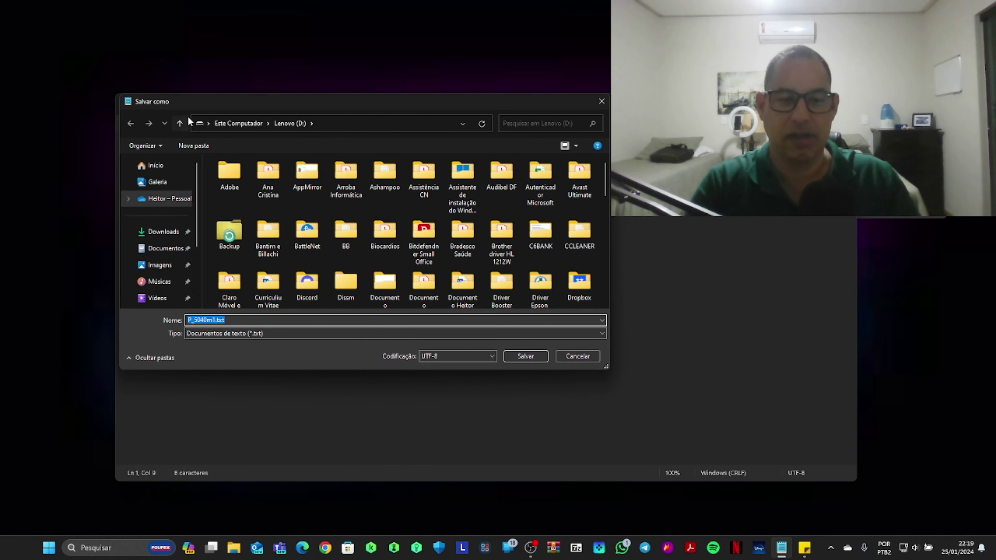
drag(219, 108, 443, 135)
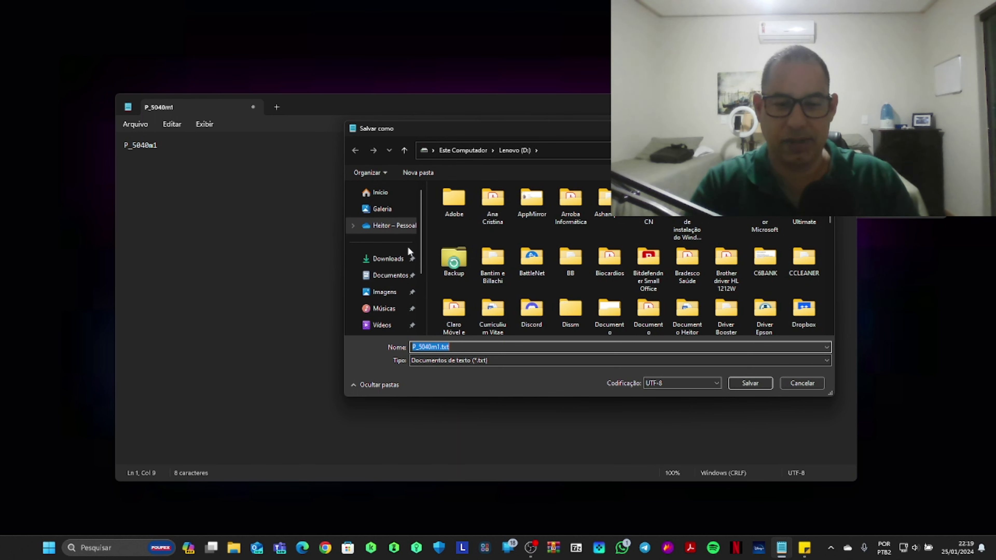
click(392, 230)
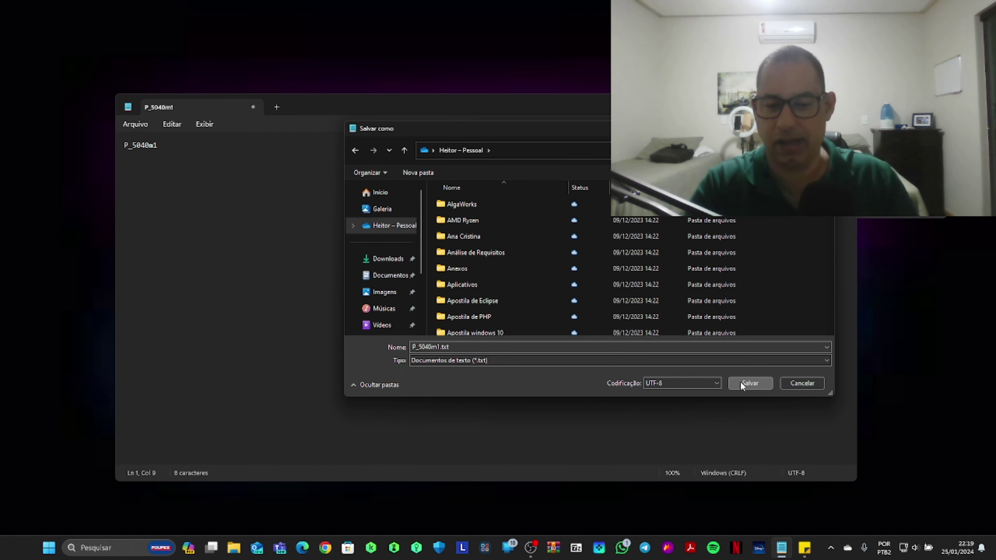
click(749, 383)
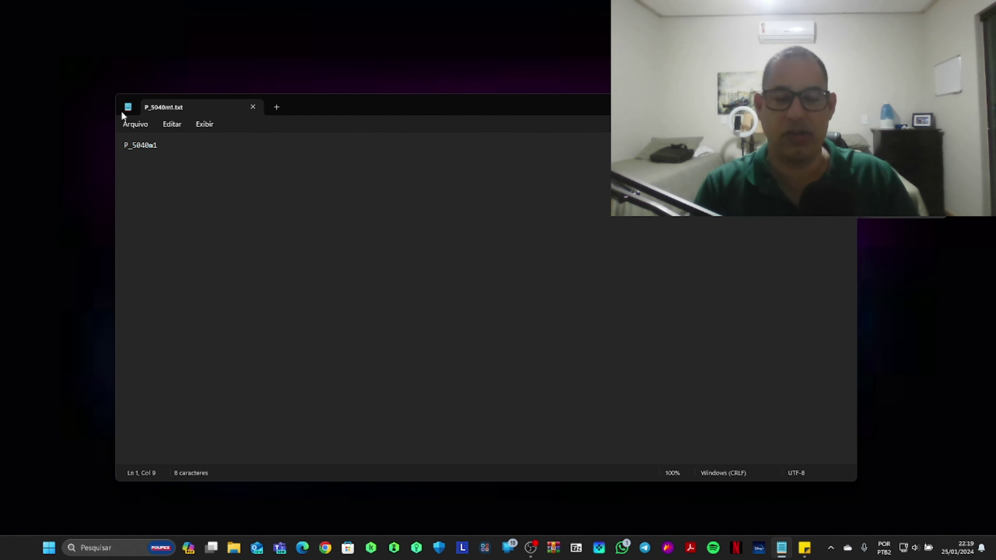
click(136, 122)
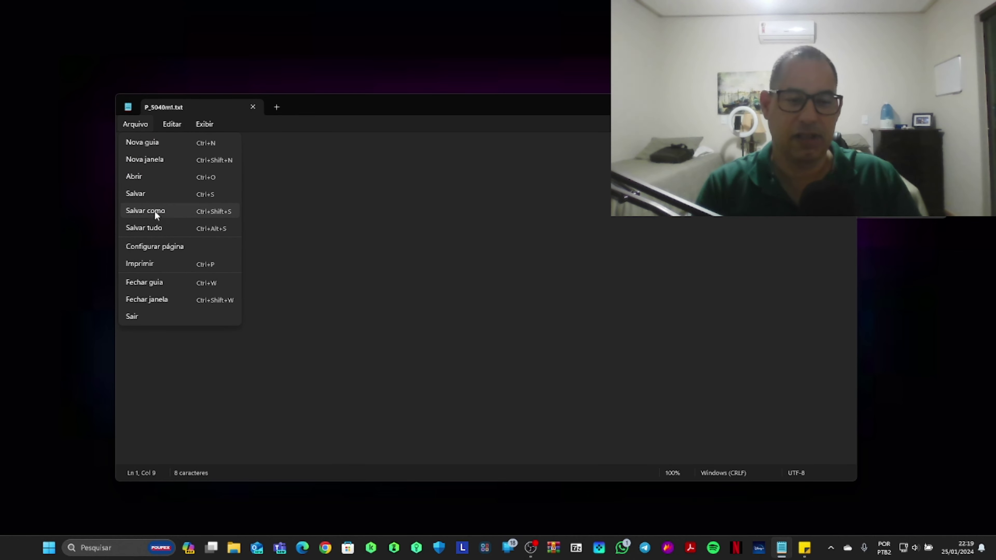
Save the note on Lenovo (D:) as 'Senha do cofre secreto Kasperky' and close Notepad.
click(162, 207)
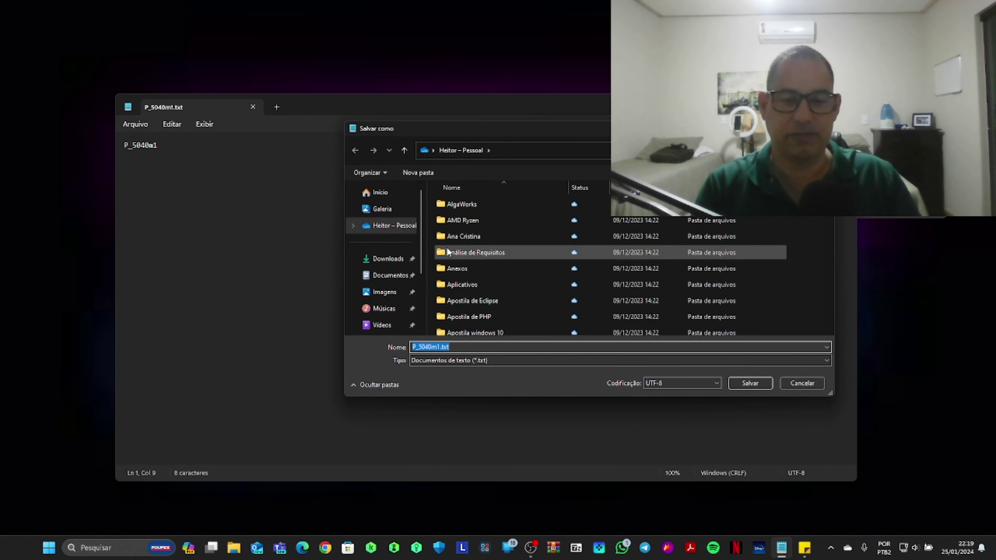
scroll(415, 264, down, 3)
click(394, 289)
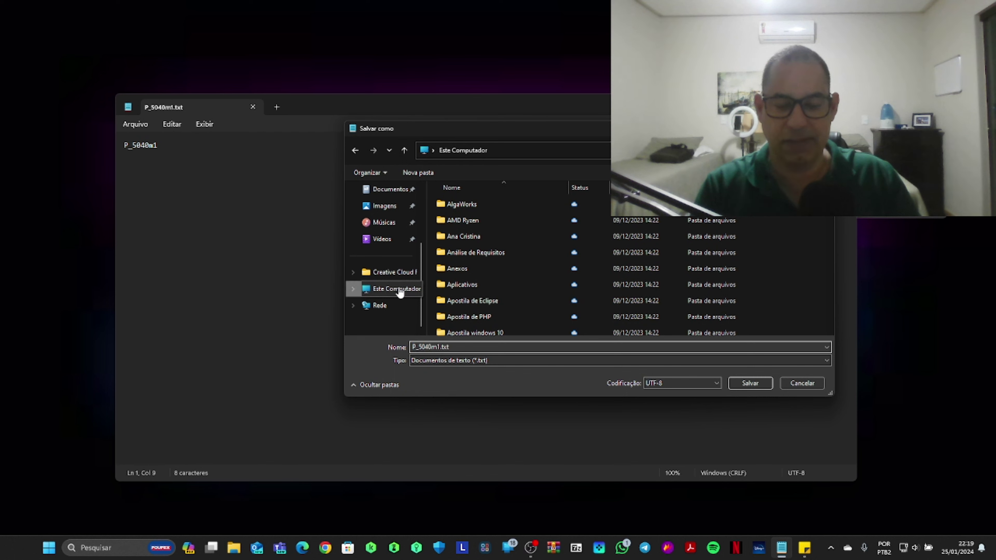
double_click(600, 211)
click(454, 347)
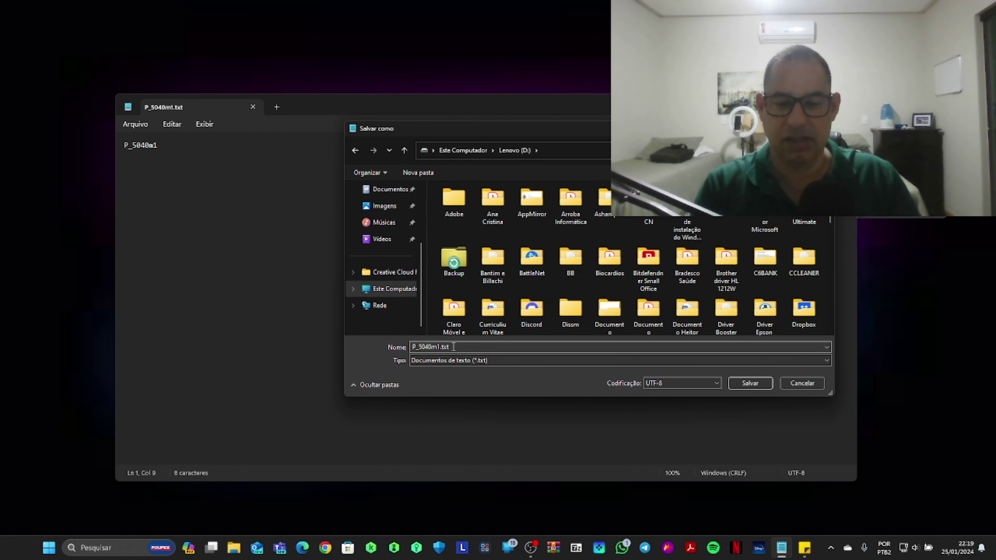
key(Caps_Lock)
text(S)
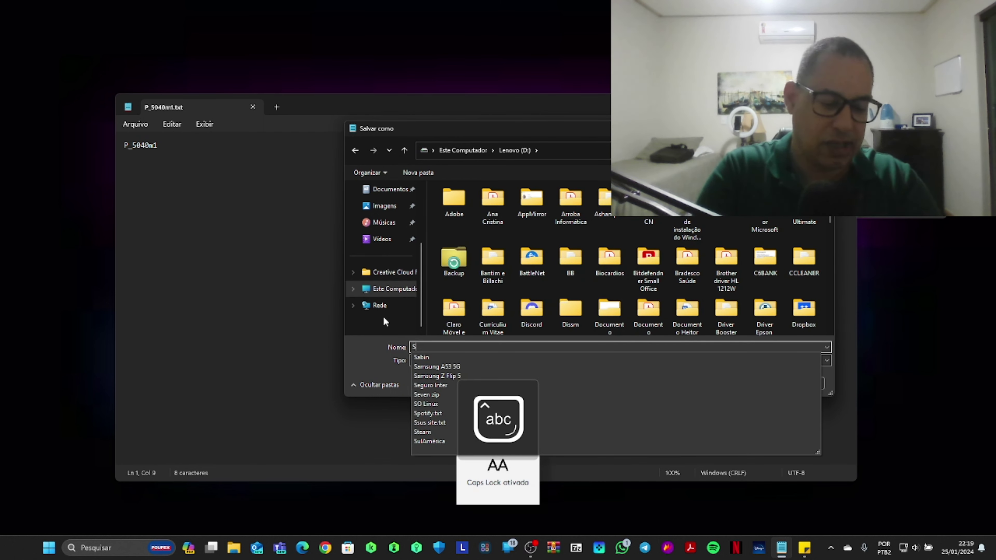
text(enha d)
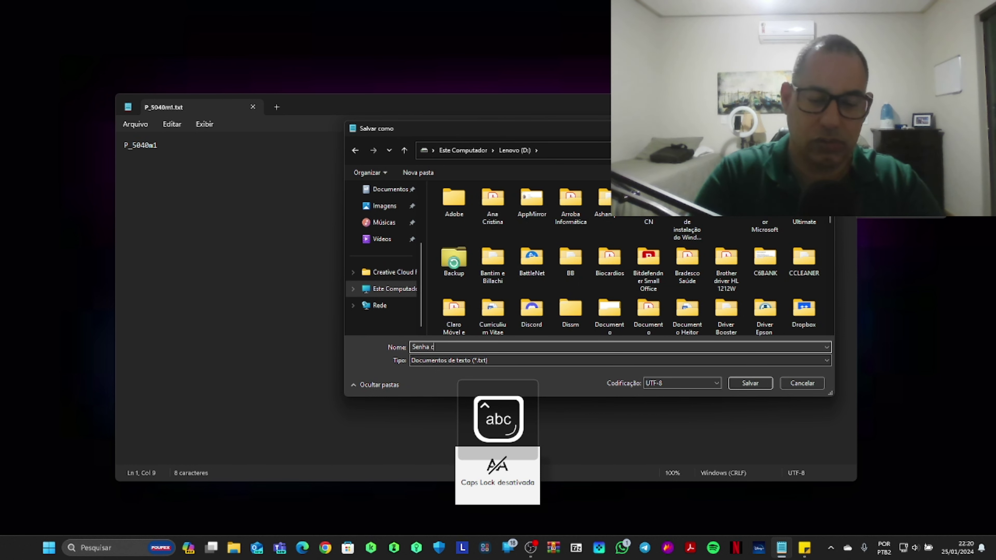
text(o c)
text(do cofre sec)
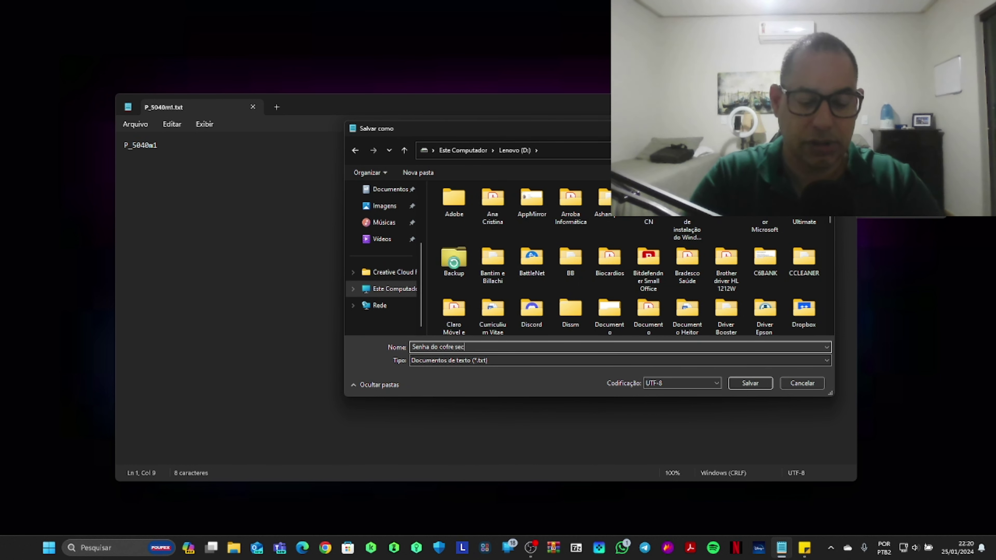
text(reto K)
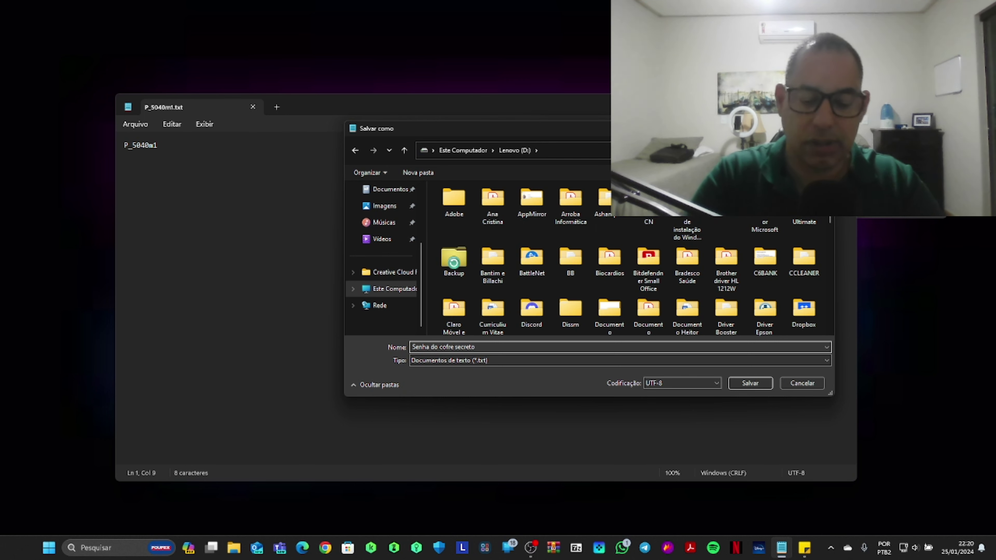
key(Caps_Lock)
text(asperky)
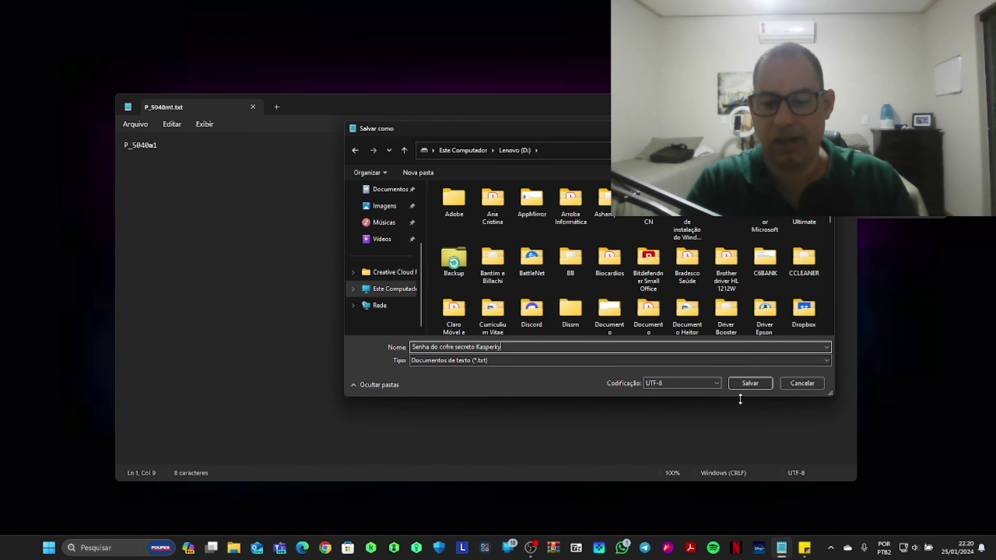
click(751, 384)
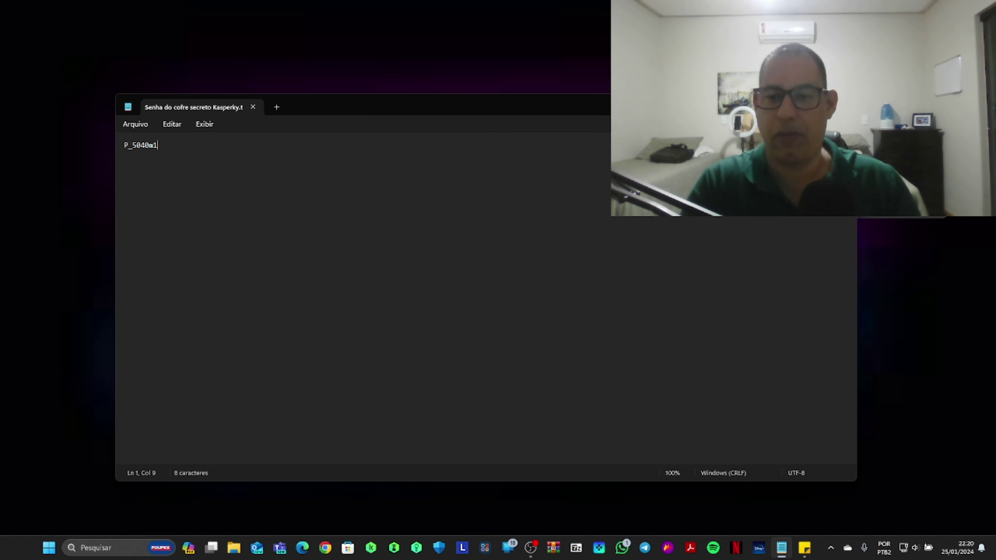
key(alt+F4)
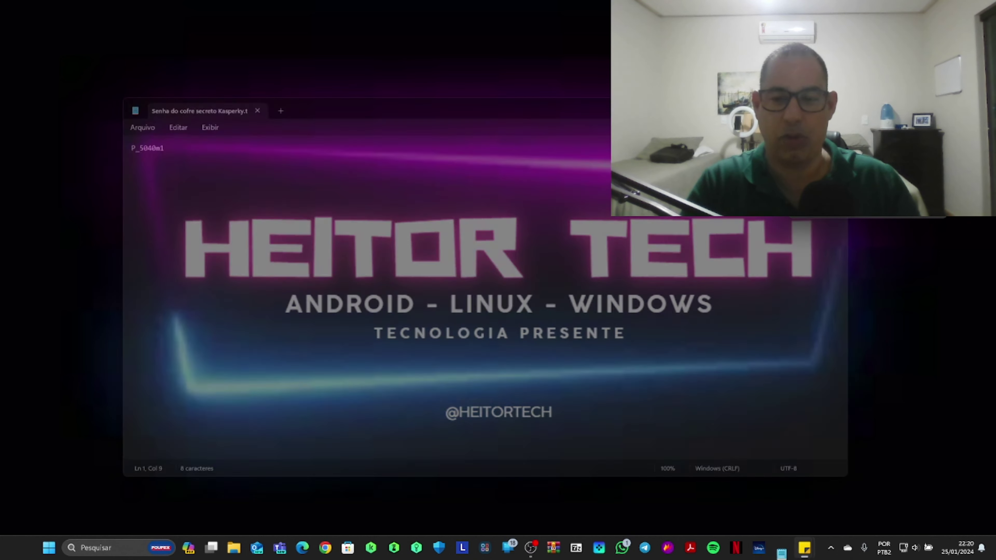
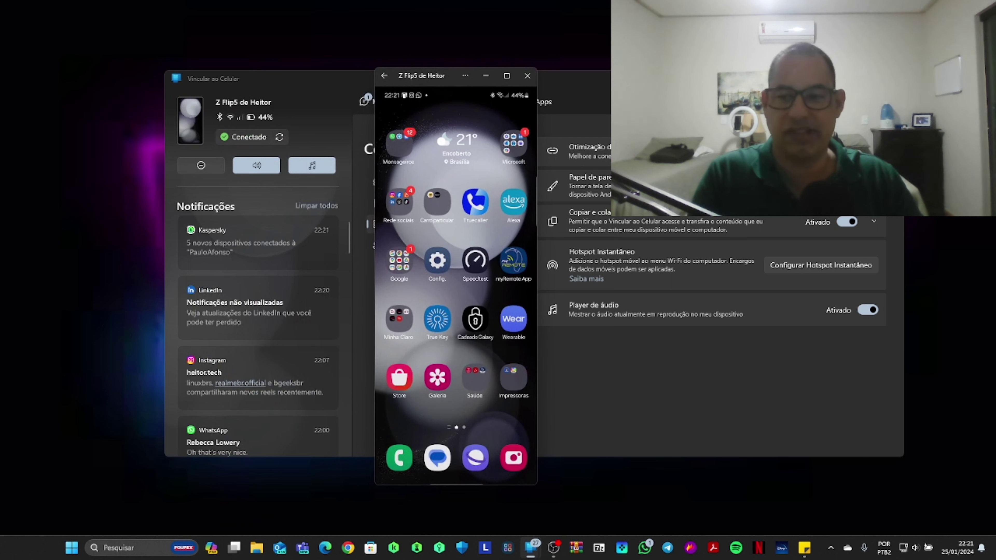
Minimize Phone Link and launch the Play Store from the phone's Google folder.
click(532, 548)
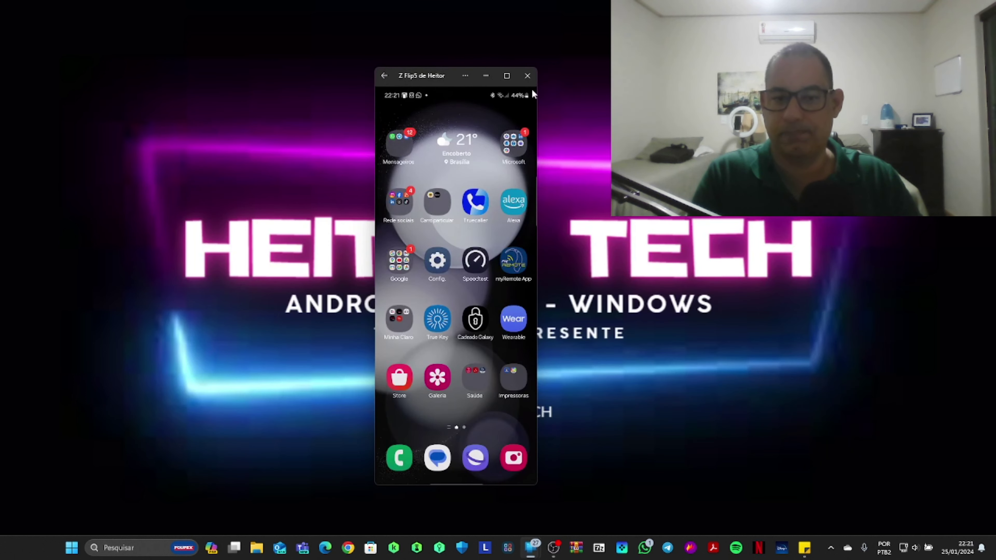
drag(415, 82, 423, 71)
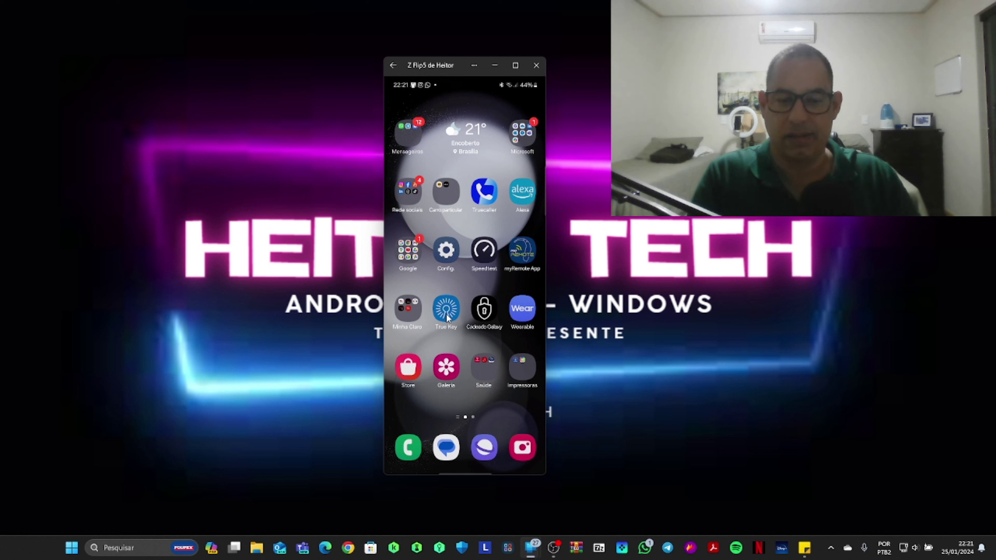
click(407, 257)
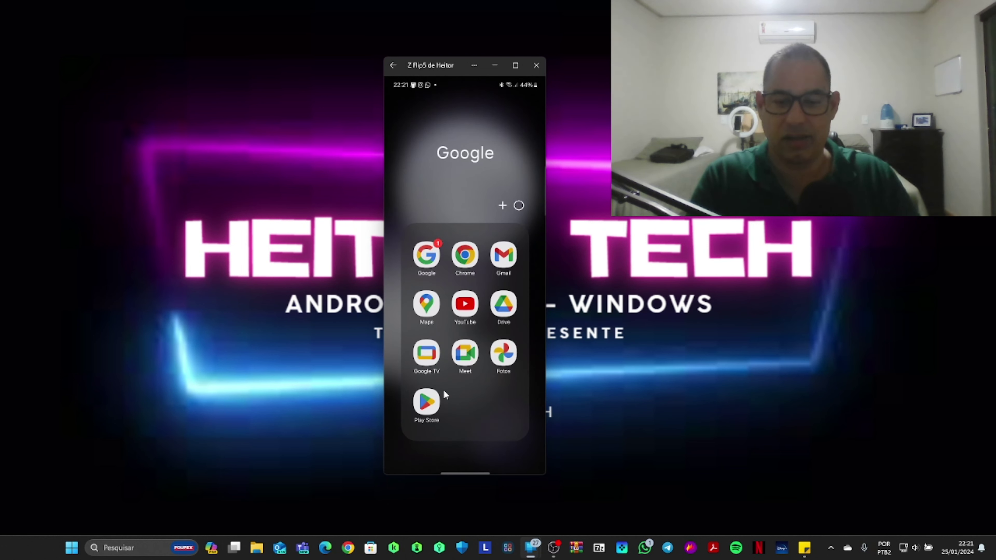
click(433, 405)
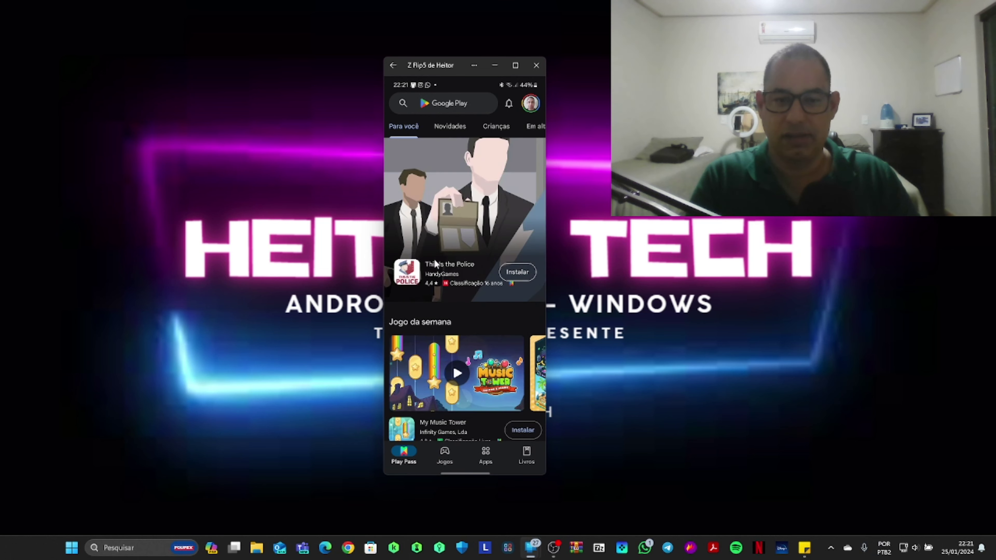
Search the Play Store for 'microsoft 365' and pick the suggestion.
click(452, 103)
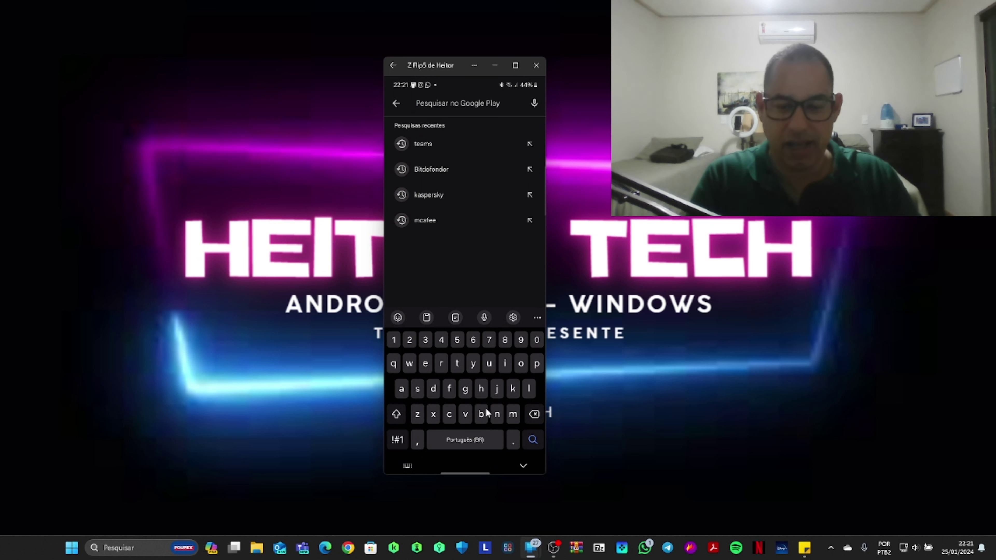
click(514, 414)
click(505, 364)
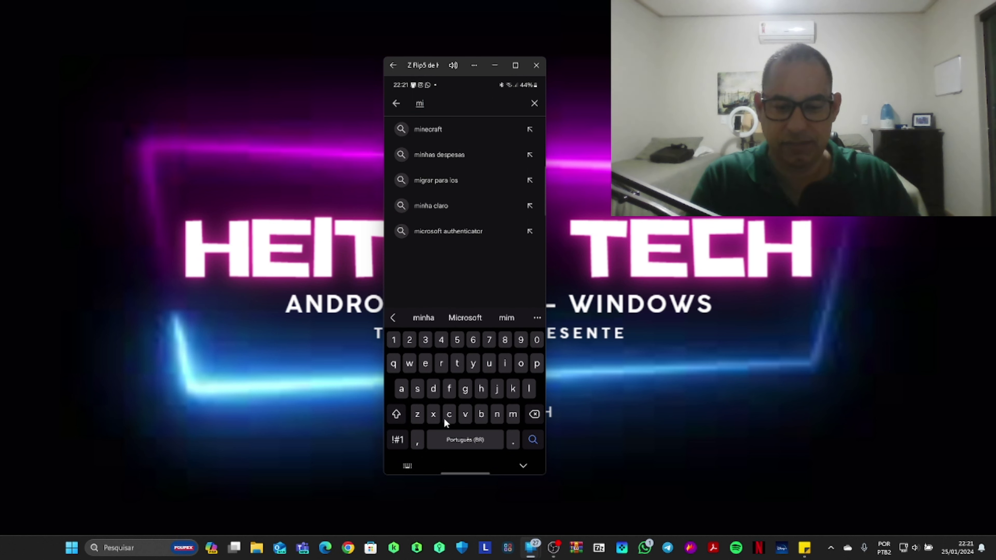
click(449, 413)
click(441, 361)
click(518, 362)
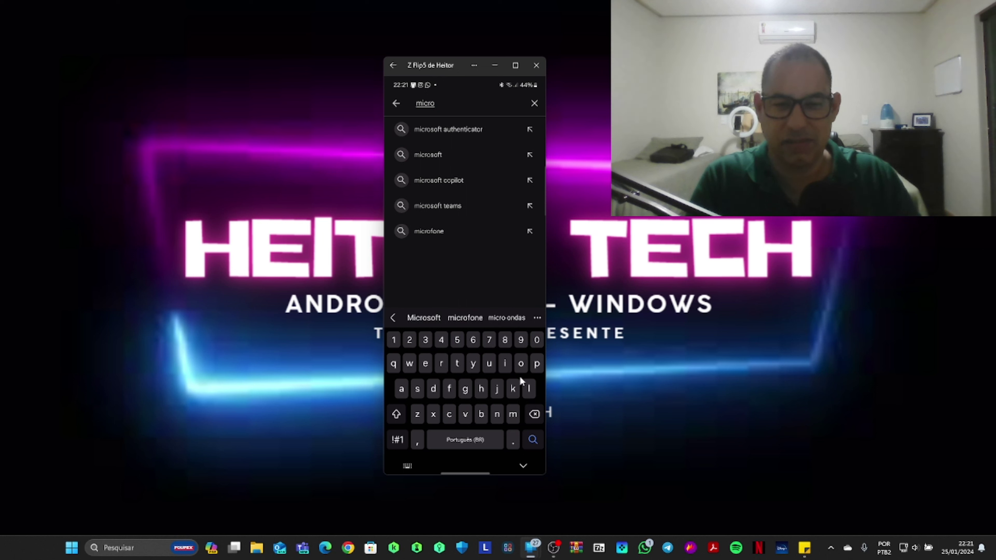
click(418, 387)
click(519, 363)
click(450, 386)
click(457, 363)
click(459, 438)
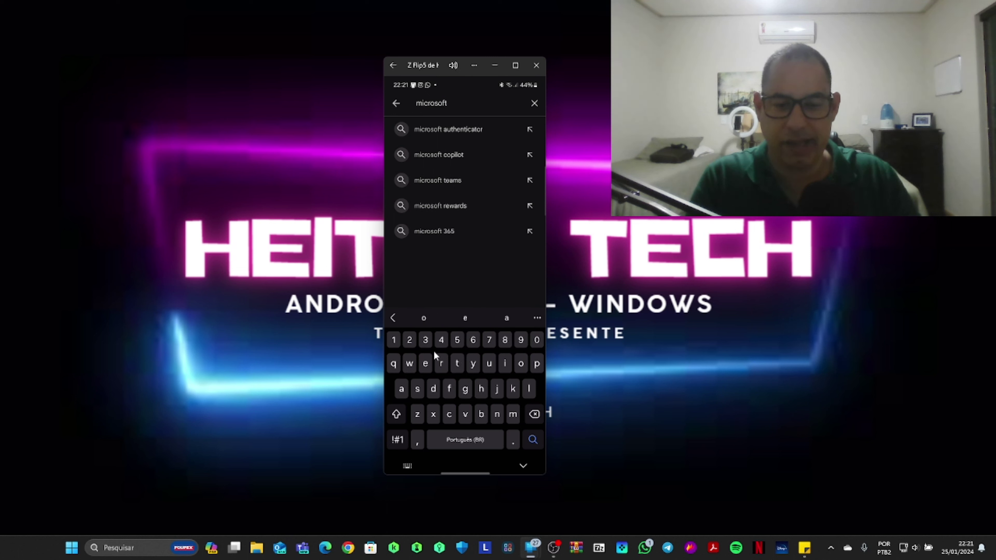
click(426, 340)
click(473, 339)
click(457, 341)
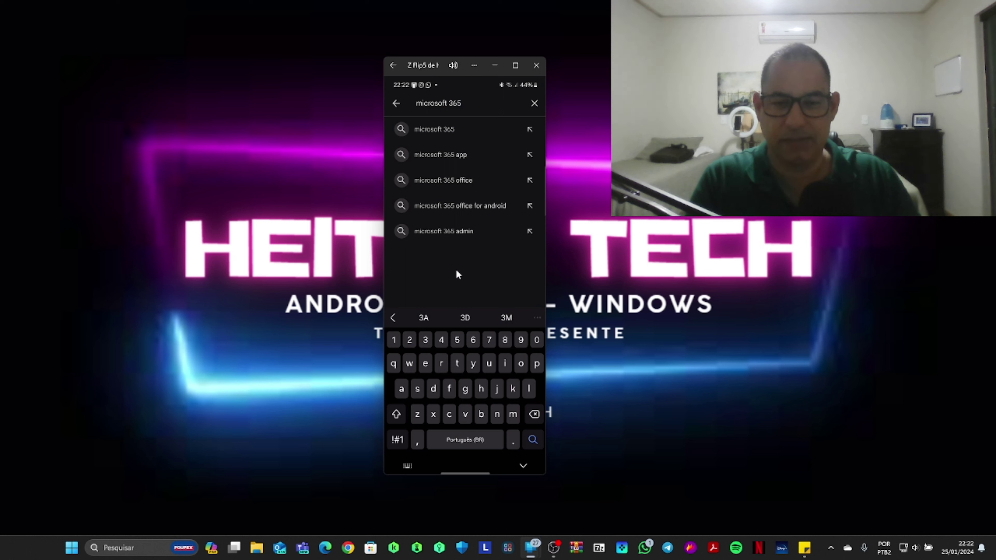
click(438, 128)
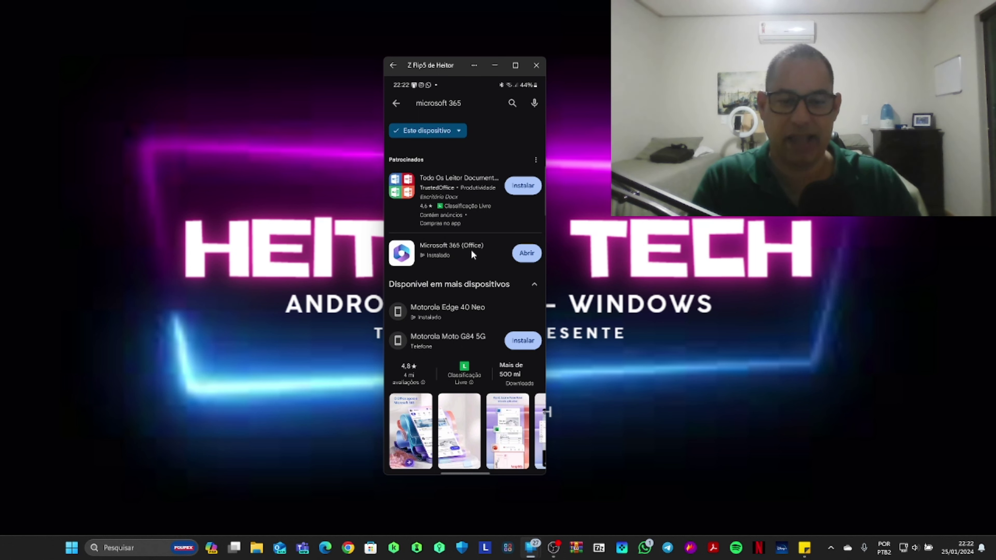
Open the installed Microsoft 365 app and scroll its category chips over to Notas.
click(521, 254)
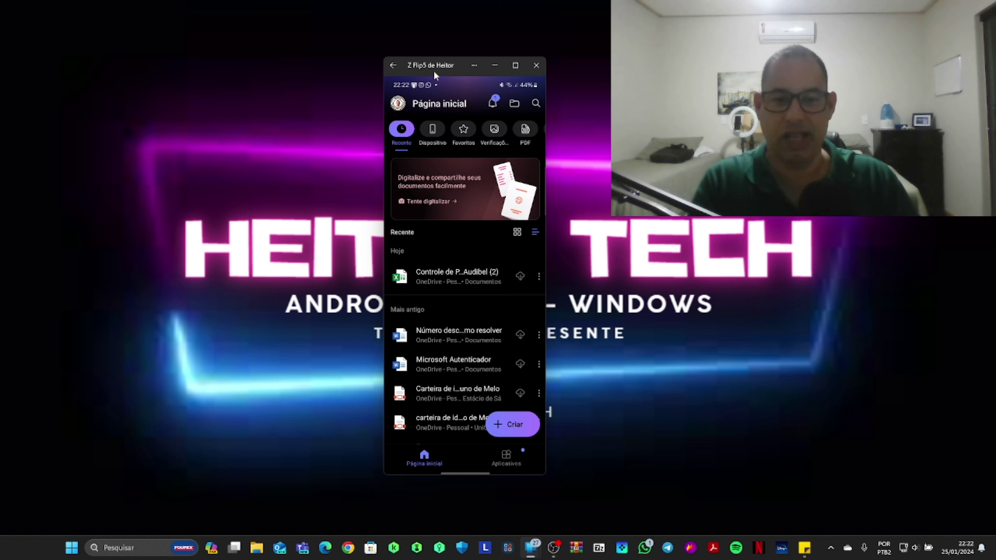
drag(445, 61, 446, 57)
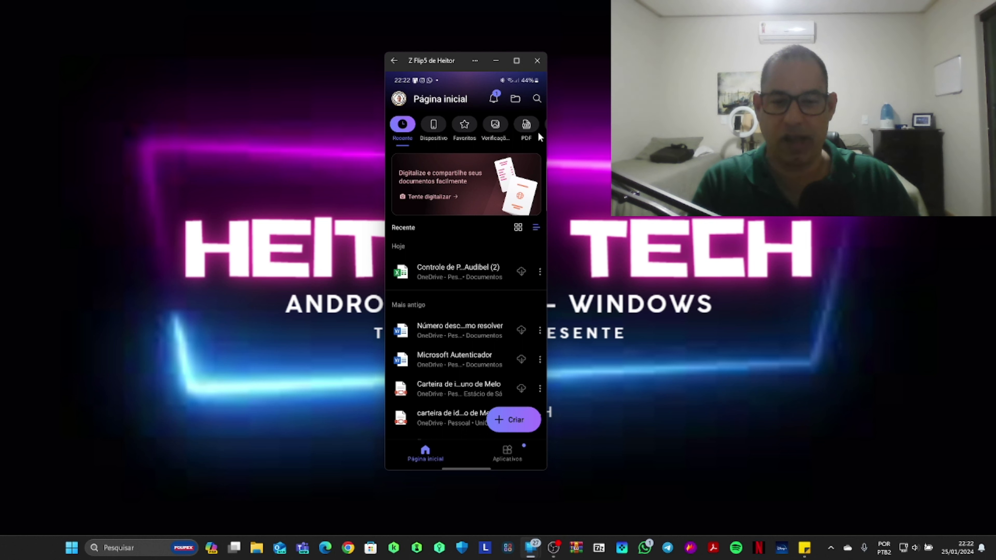
scroll(541, 135, right, 1)
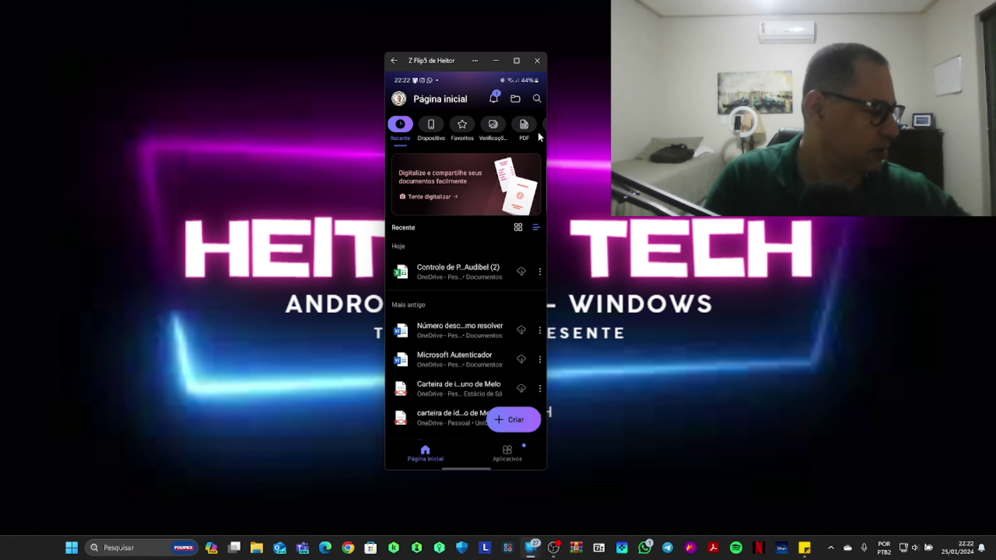
scroll(538, 134, right, 3)
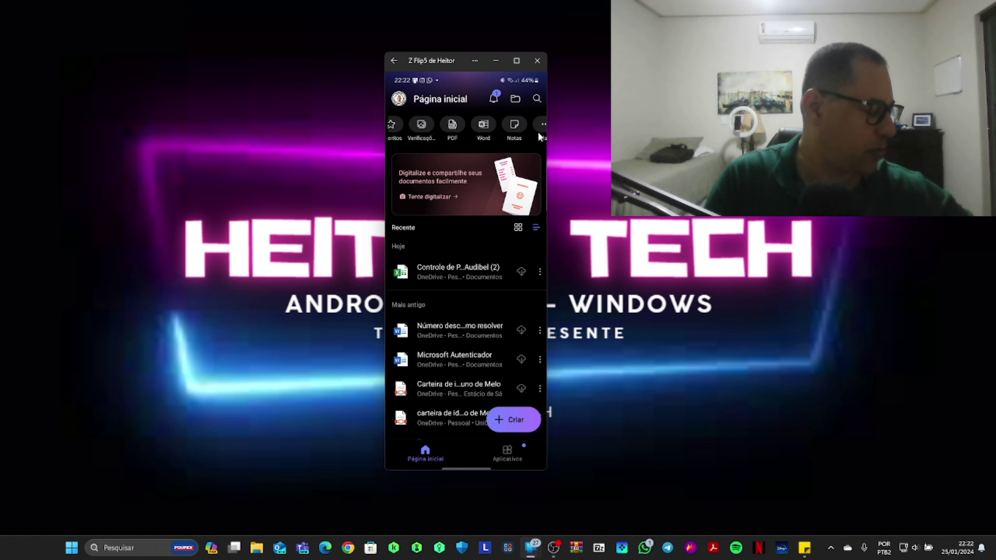
scroll(537, 132, right, 1)
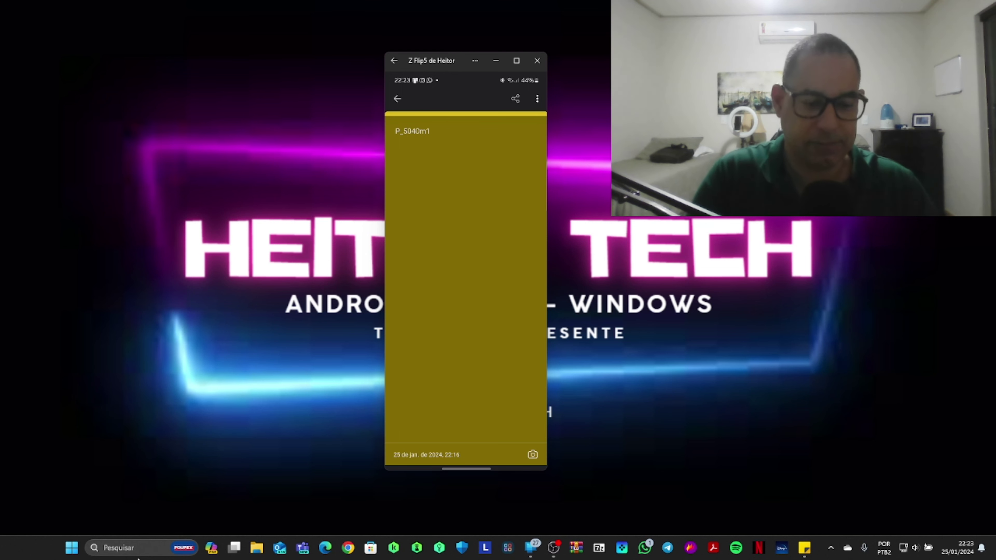
Find and open Notas Autoadesivas (Sticky Notes) through the 'not' search.
click(127, 549)
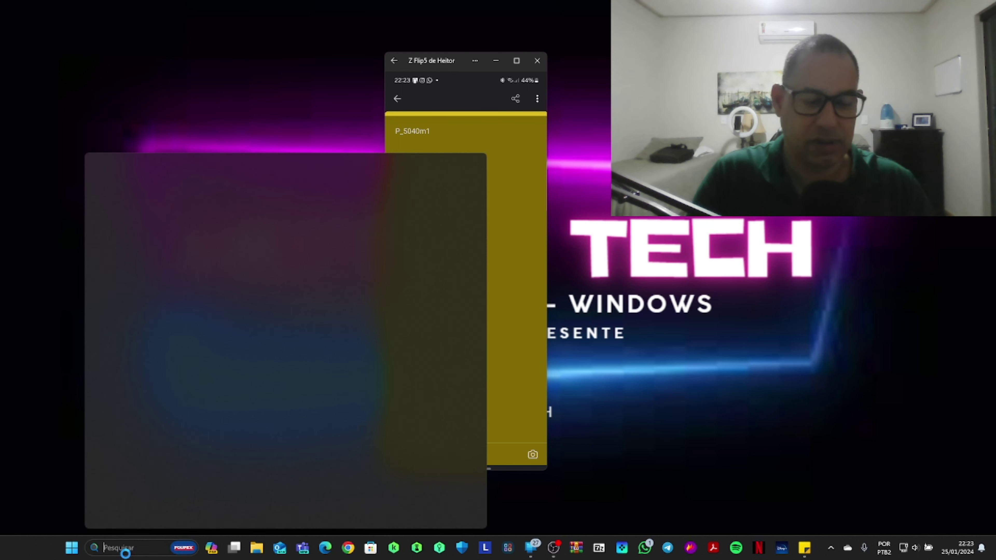
text(not)
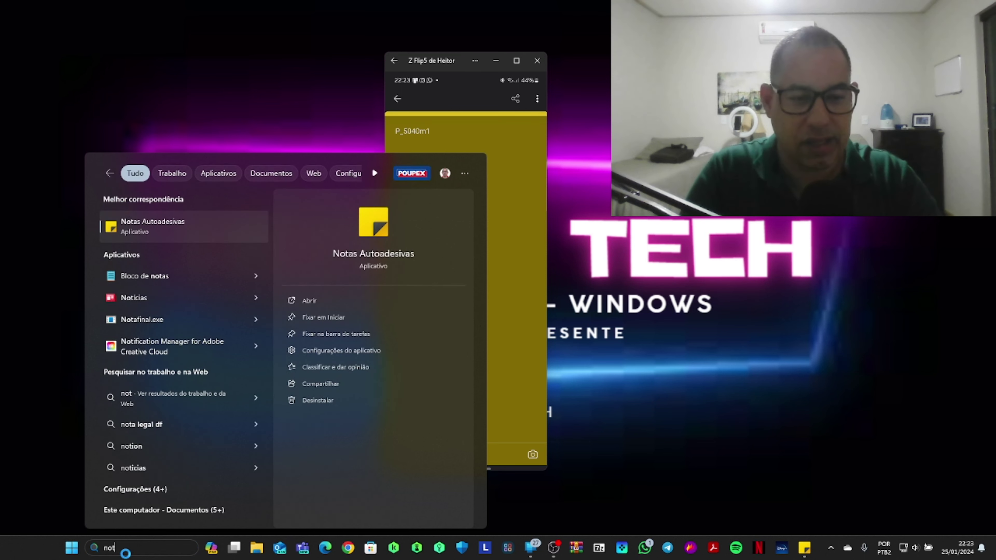
click(126, 234)
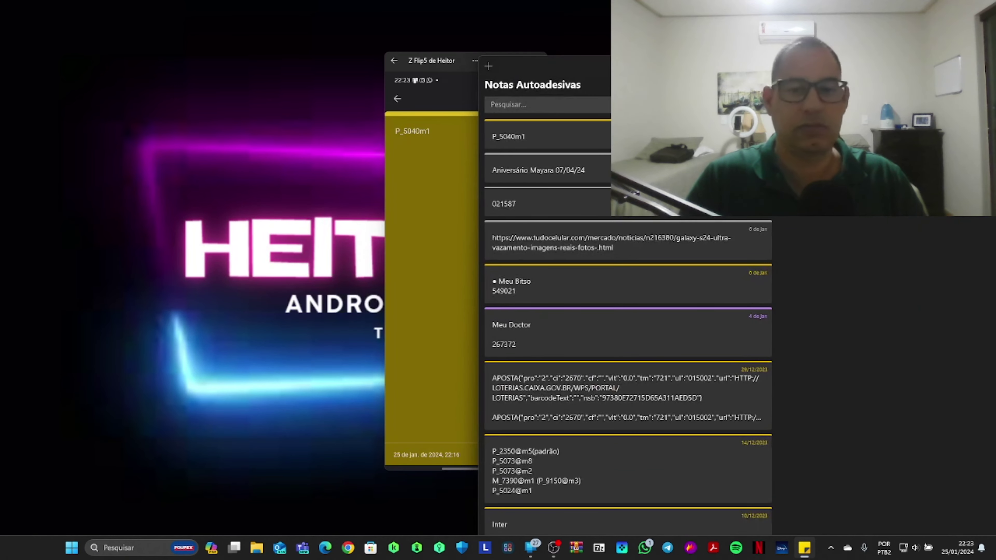
Move the phone mirror to the left, compare the notes, then close Sticky Notes.
drag(432, 59, 237, 67)
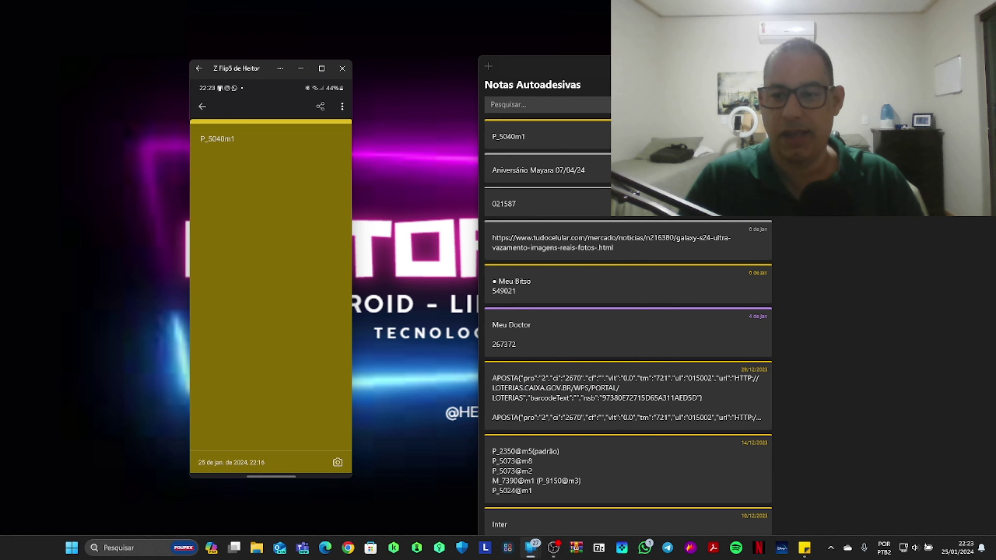
drag(647, 67, 498, 66)
click(614, 66)
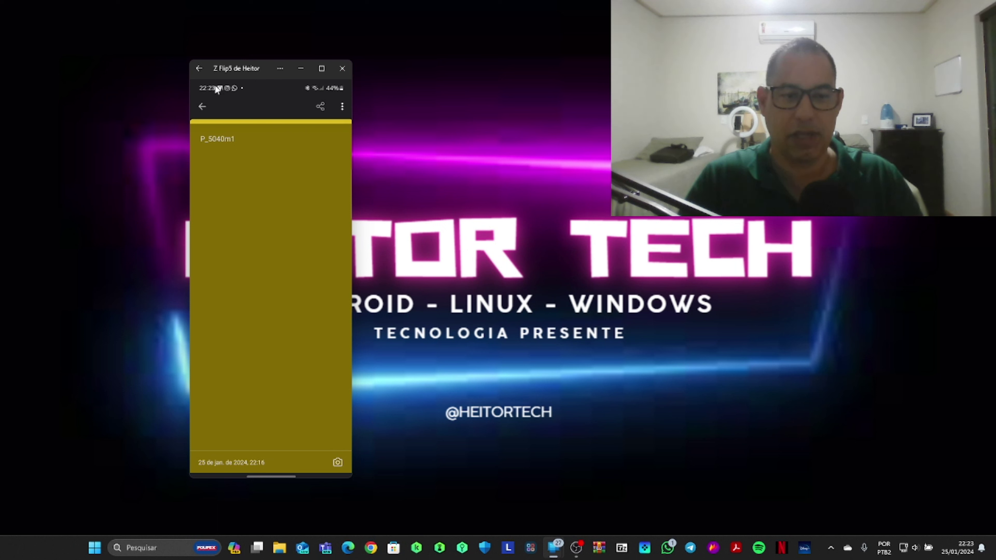
Leave the note, answer Não to the rating prompt, skip feedback, and close the phone mirror.
click(202, 106)
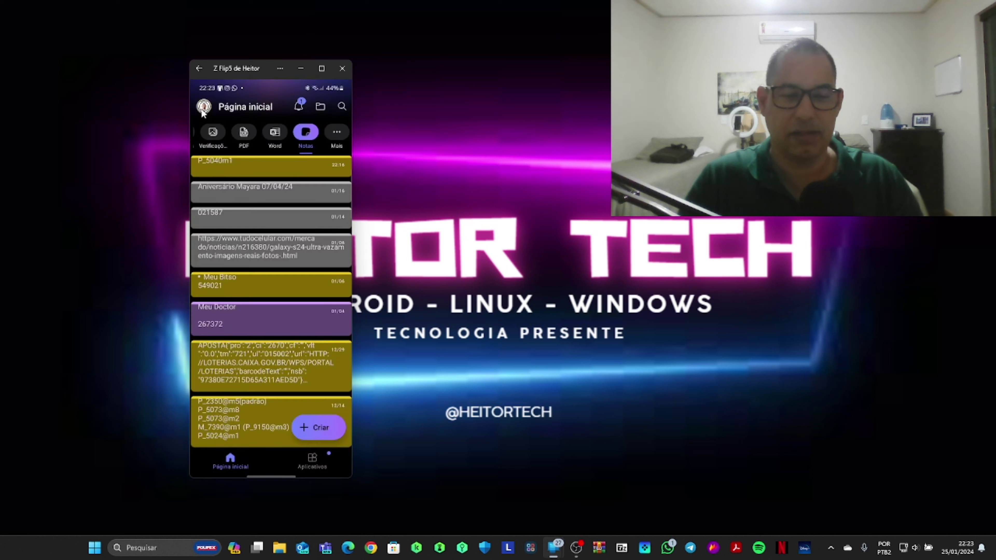
click(201, 106)
click(200, 75)
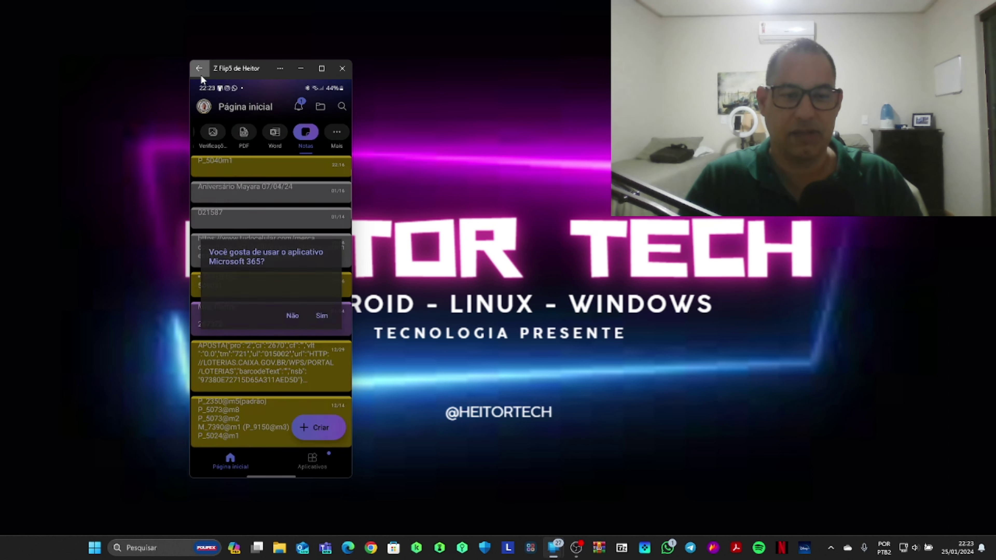
click(291, 308)
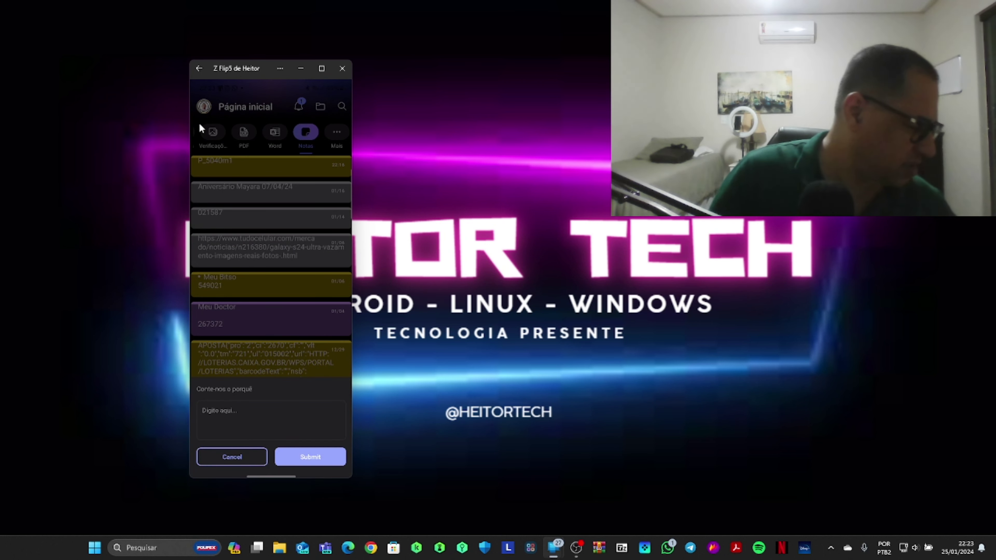
click(199, 121)
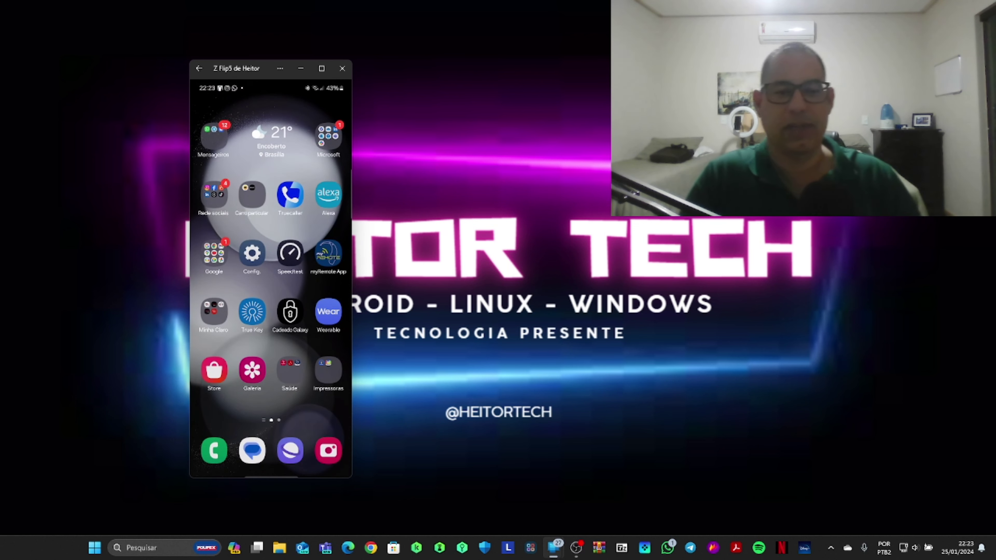
drag(261, 73, 515, 73)
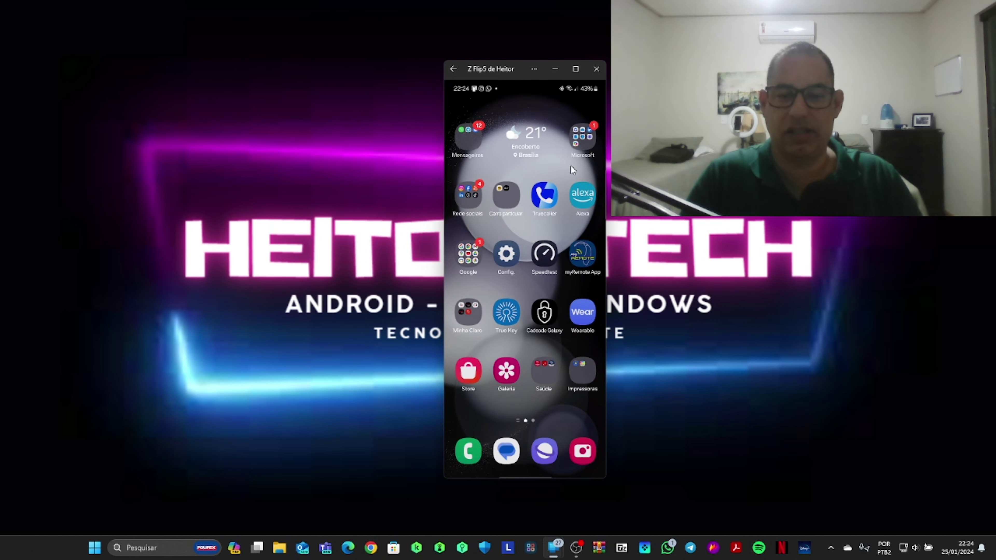
click(596, 71)
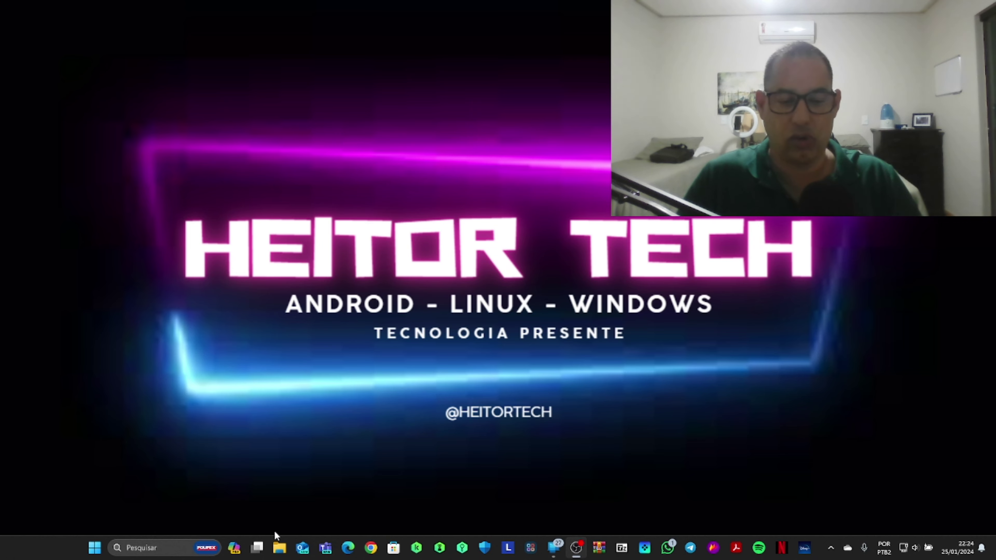
Open File Explorer's Início page, move it up-left, and bring up an Edge new tab.
click(279, 547)
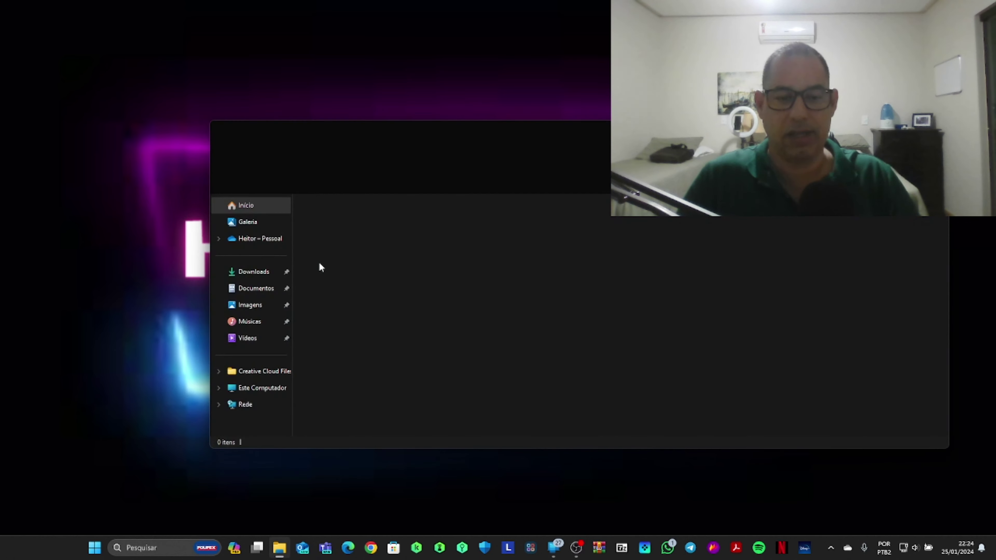
drag(393, 132, 336, 100)
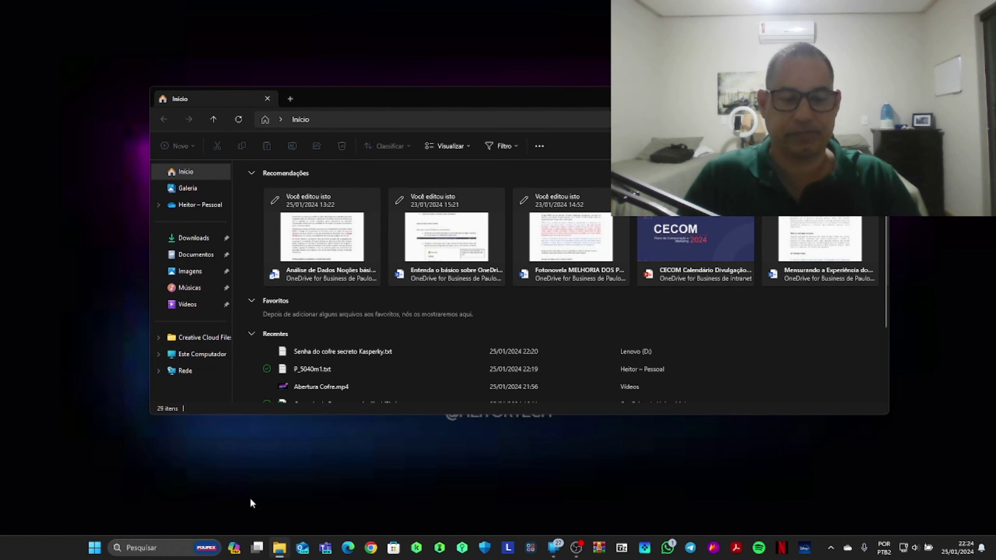
click(344, 548)
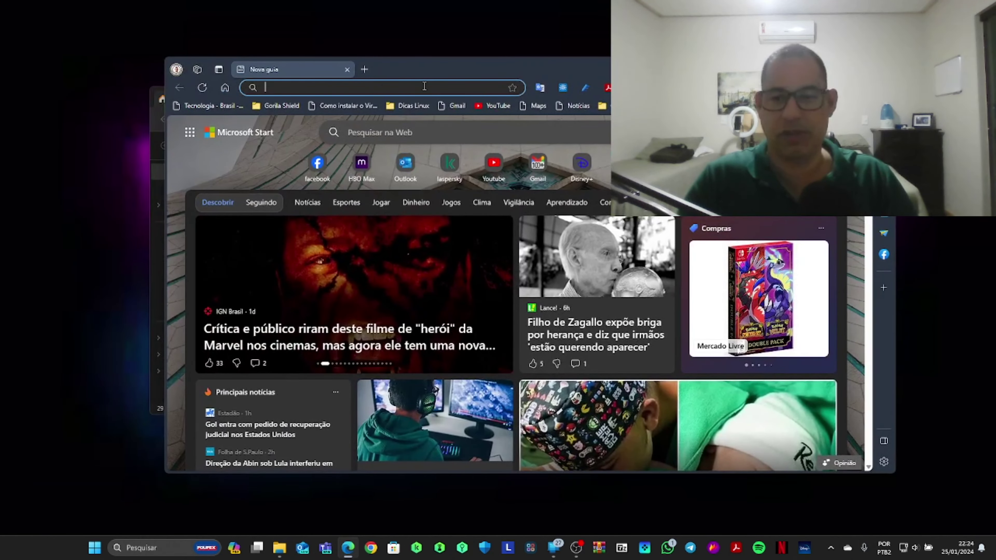
Maximize Edge, search 'onedrive', open the Microsoft OneDrive result and sign in.
key(super+Up)
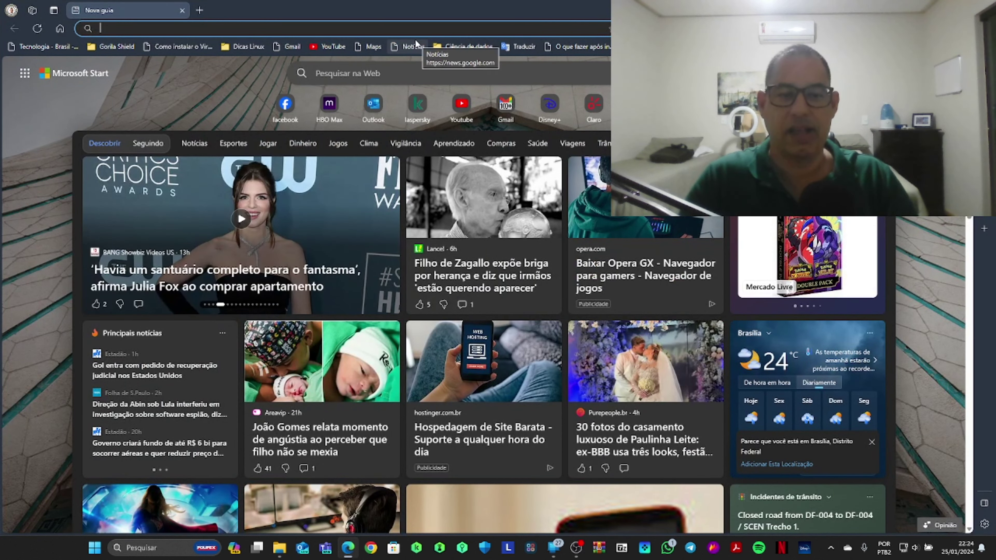
click(395, 29)
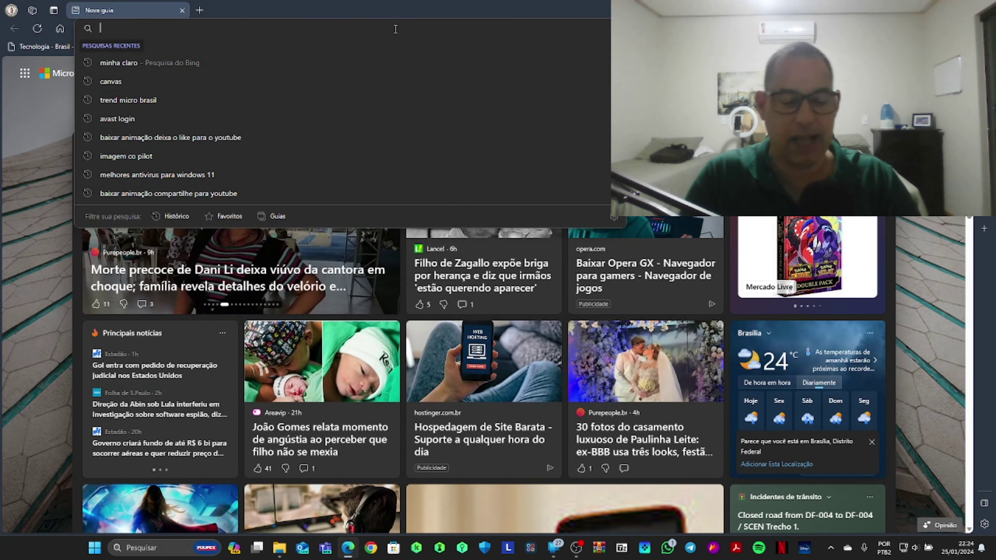
text(onde)
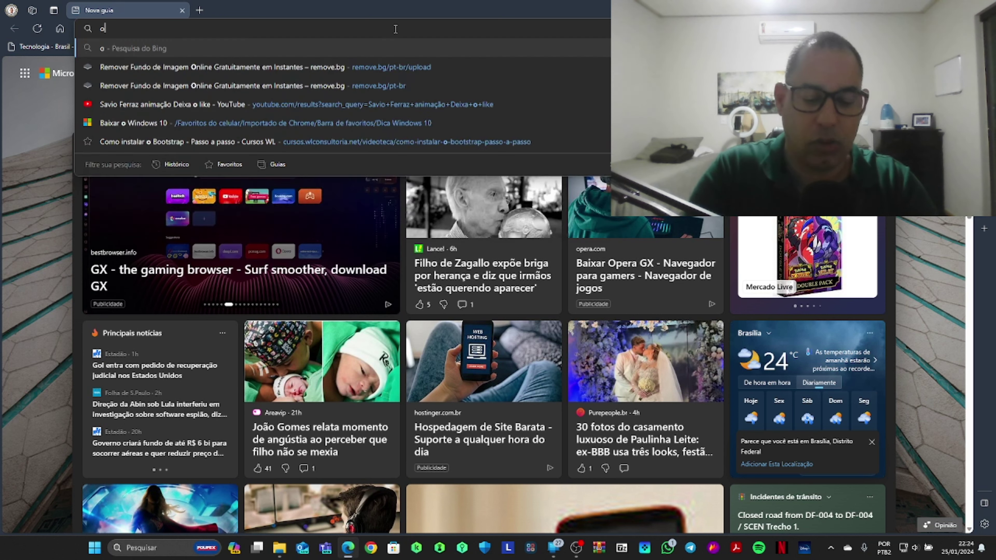
key(BackSpace)
key(BackSpace)
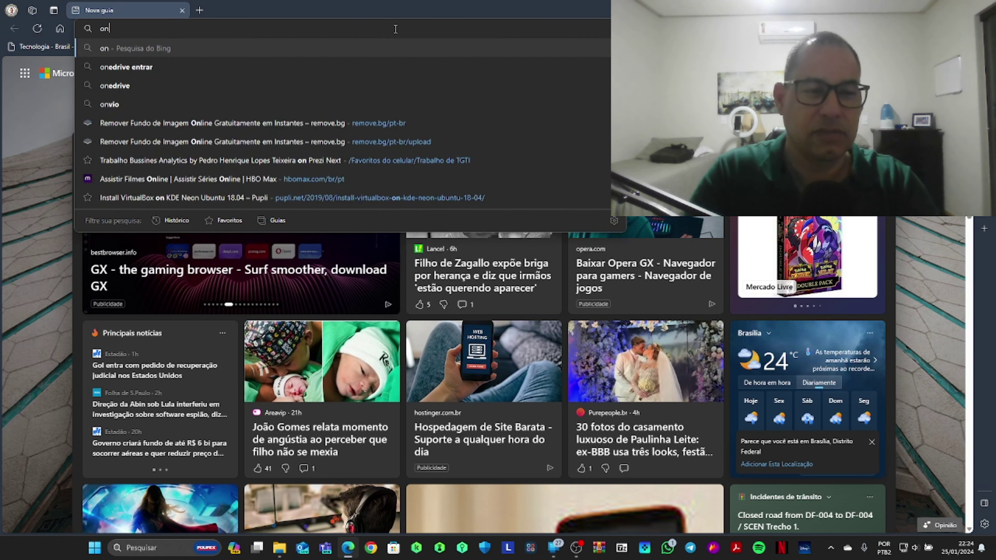
text(edrive)
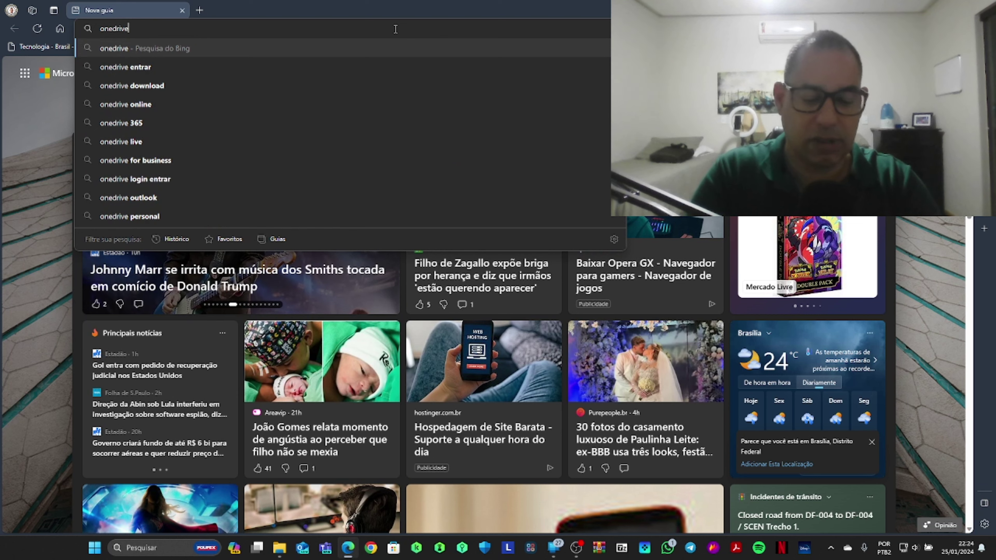
key(Return)
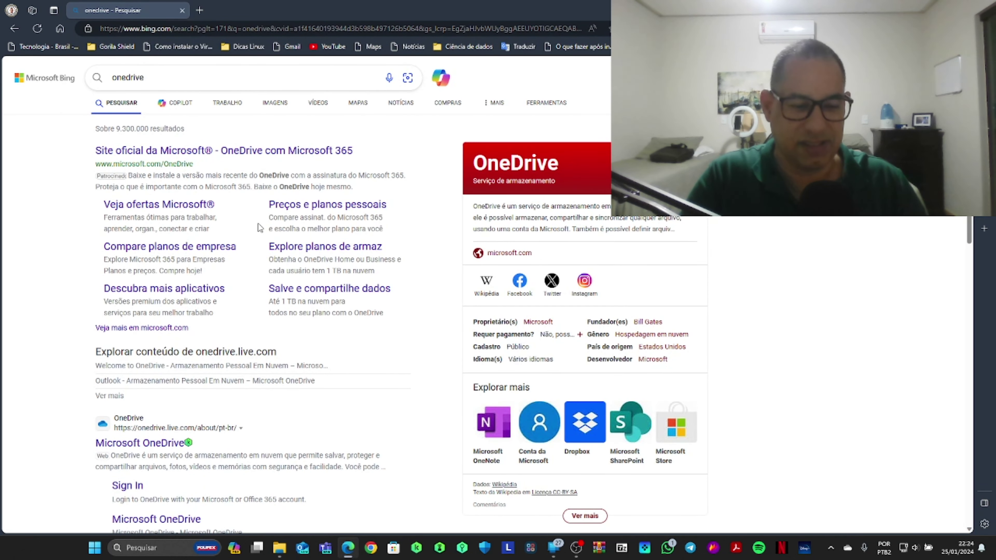
scroll(259, 225, down, 3)
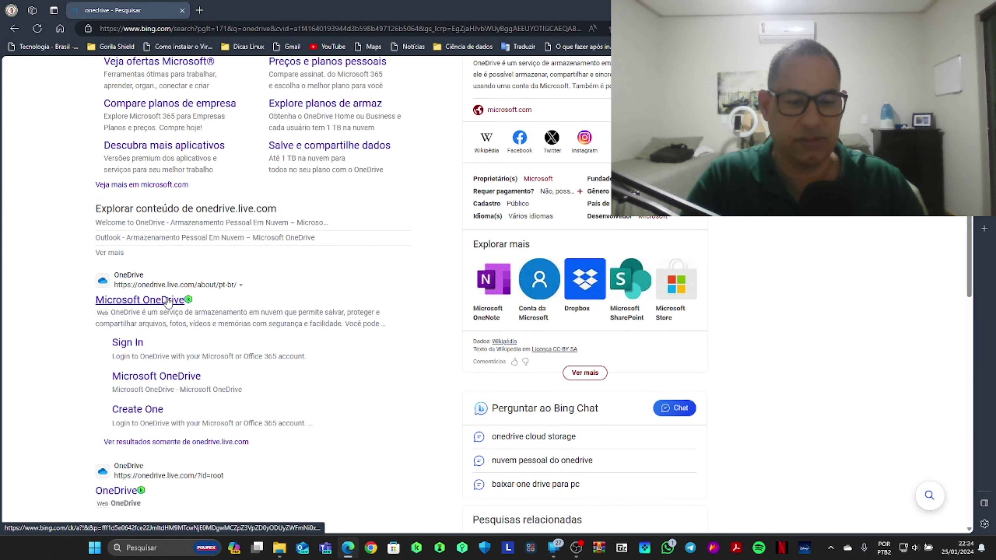
click(167, 301)
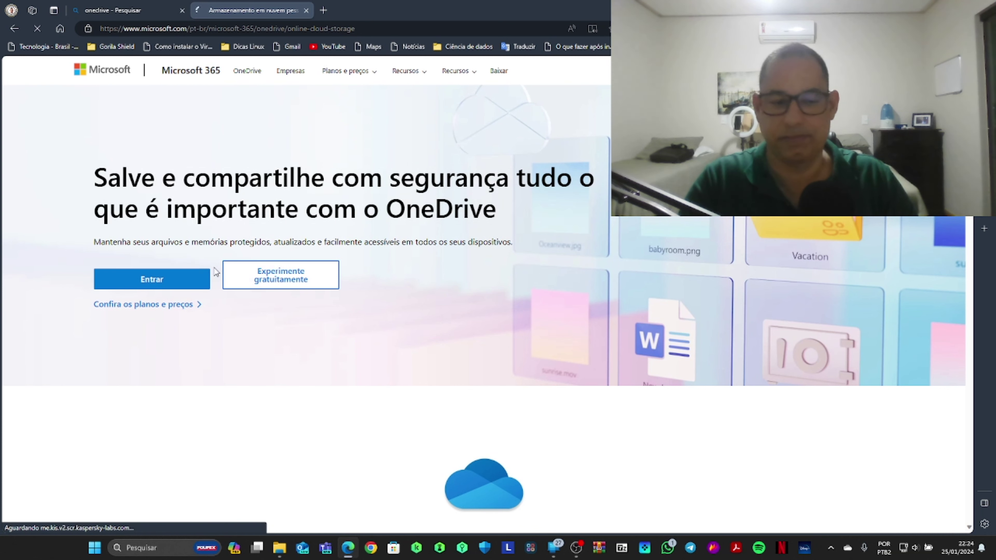
click(172, 271)
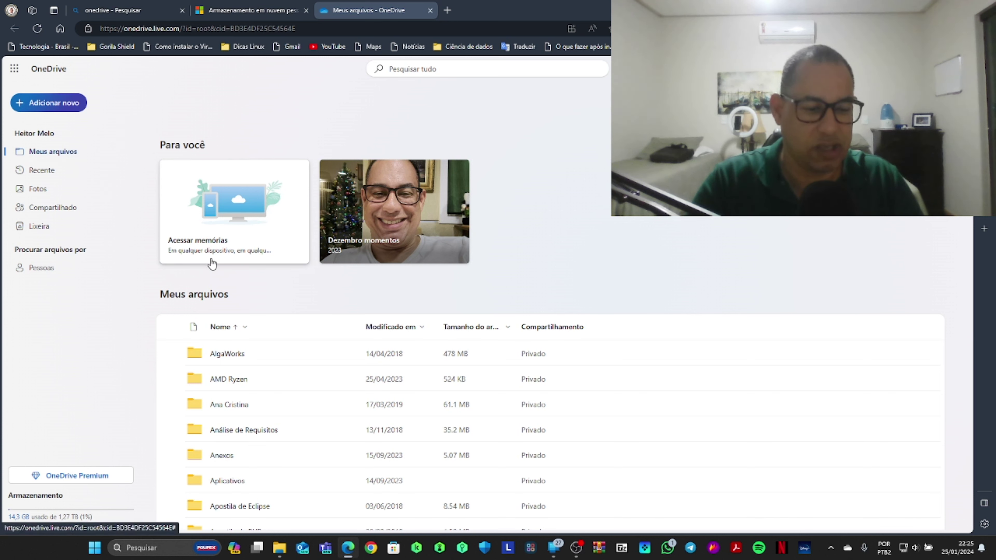
Open Lenovo (D:) from Este Computador in File Explorer and scroll to its last items.
click(278, 546)
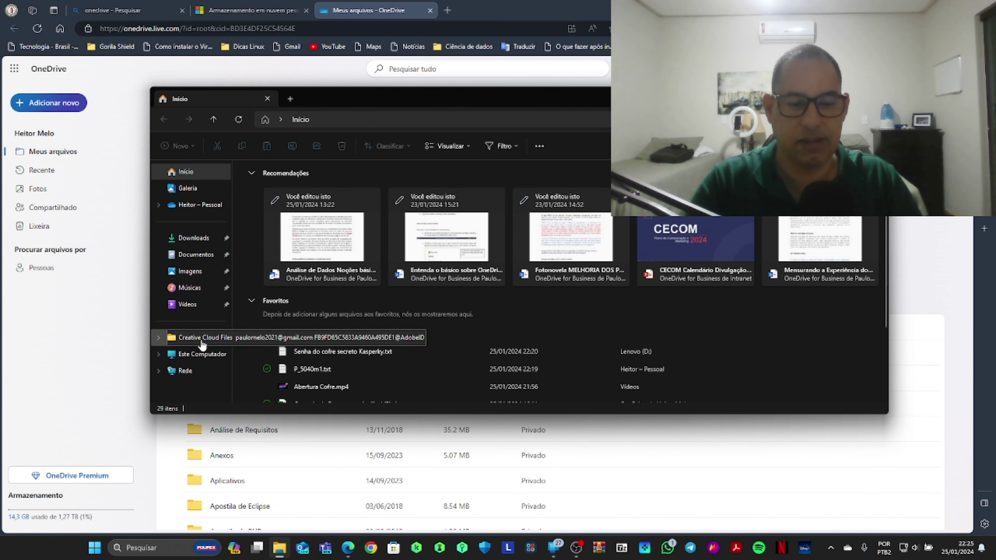
click(196, 352)
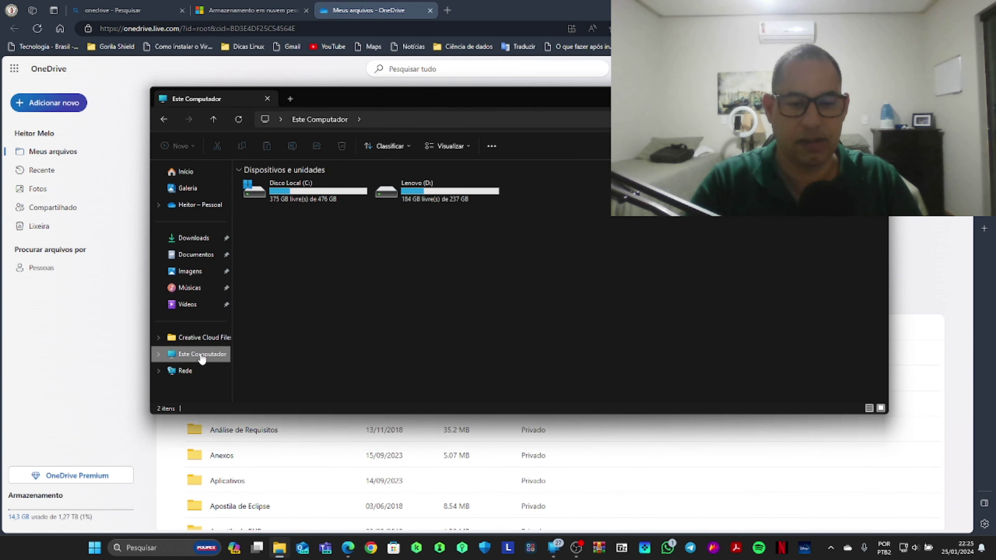
double_click(440, 183)
drag(445, 103, 440, 162)
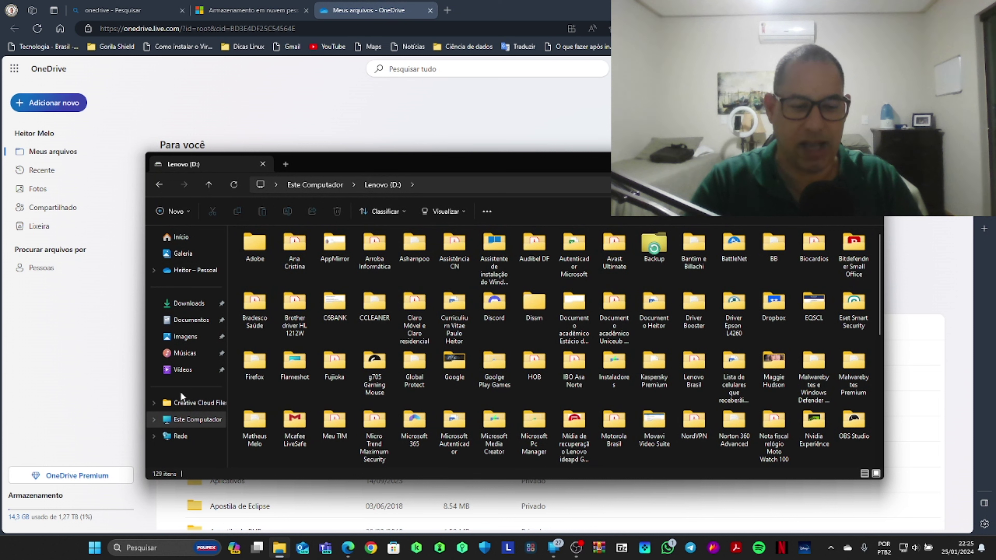
scroll(503, 370, down, 5)
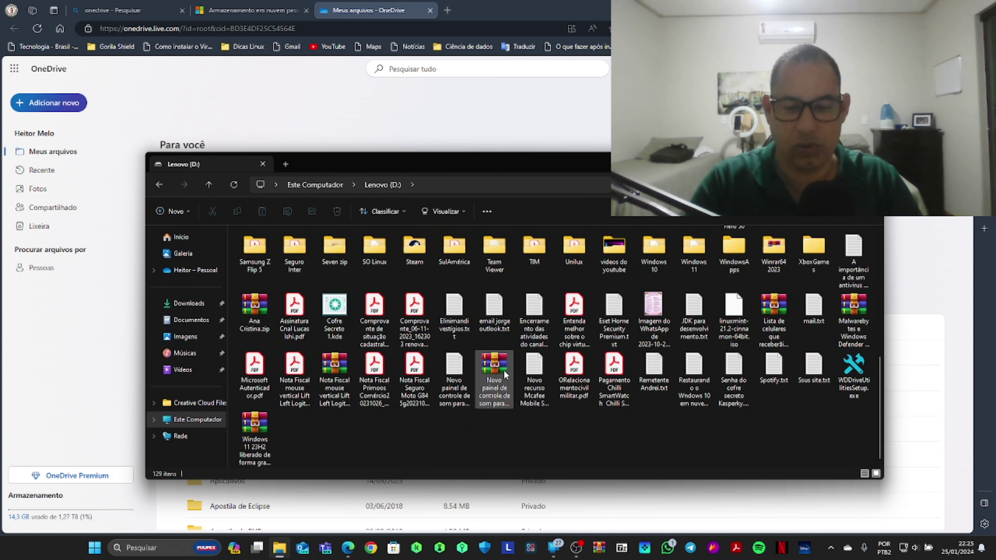